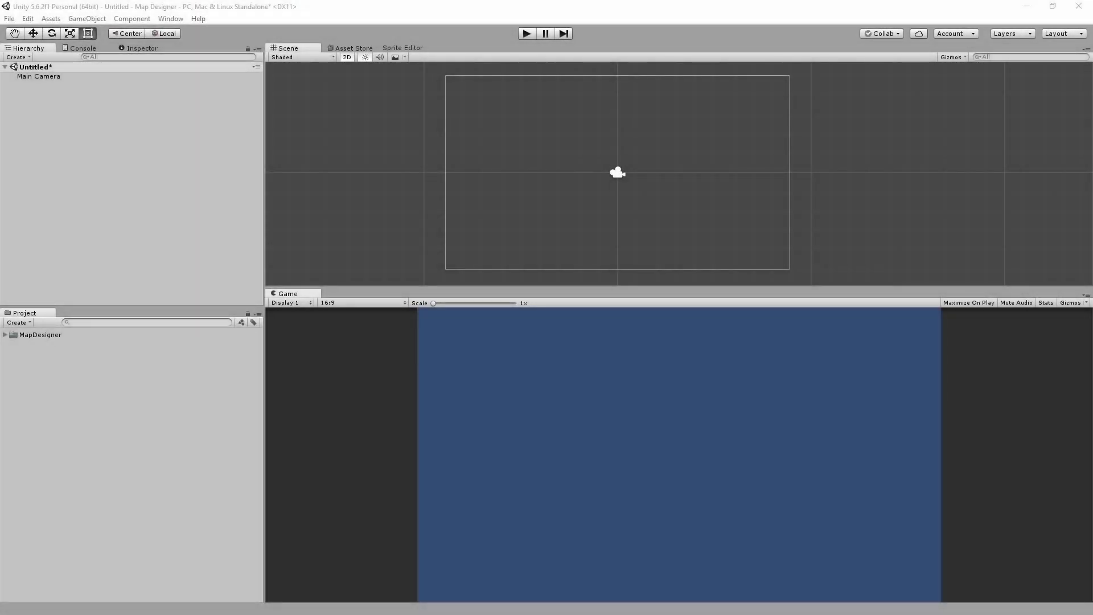
# - Open the Map Designer window and create a new theme named MyTheme
pyautogui.click(458, 384)
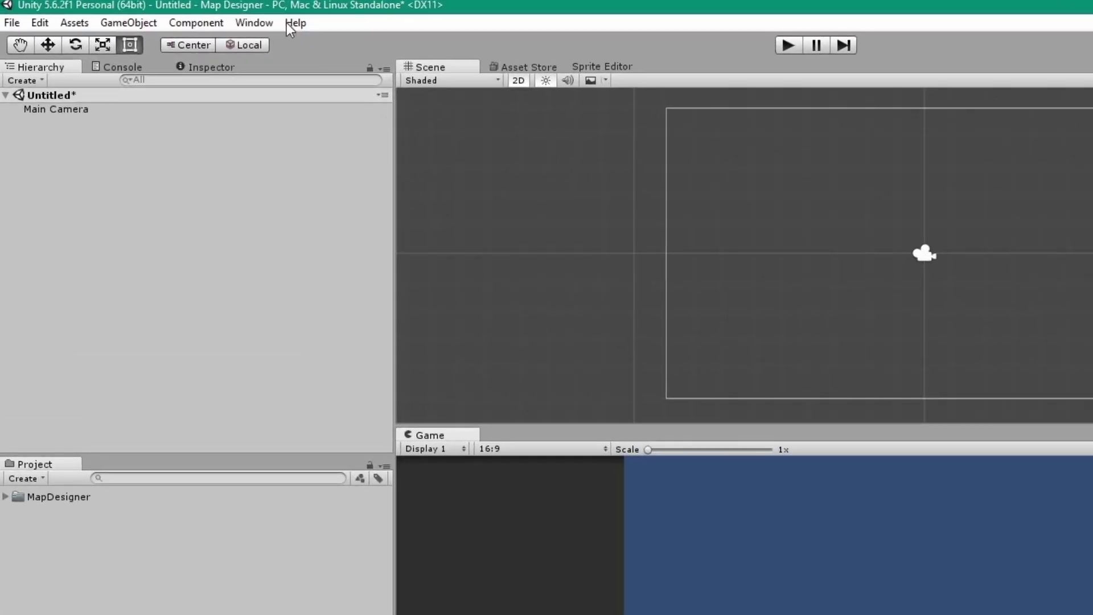
pyautogui.click(171, 19)
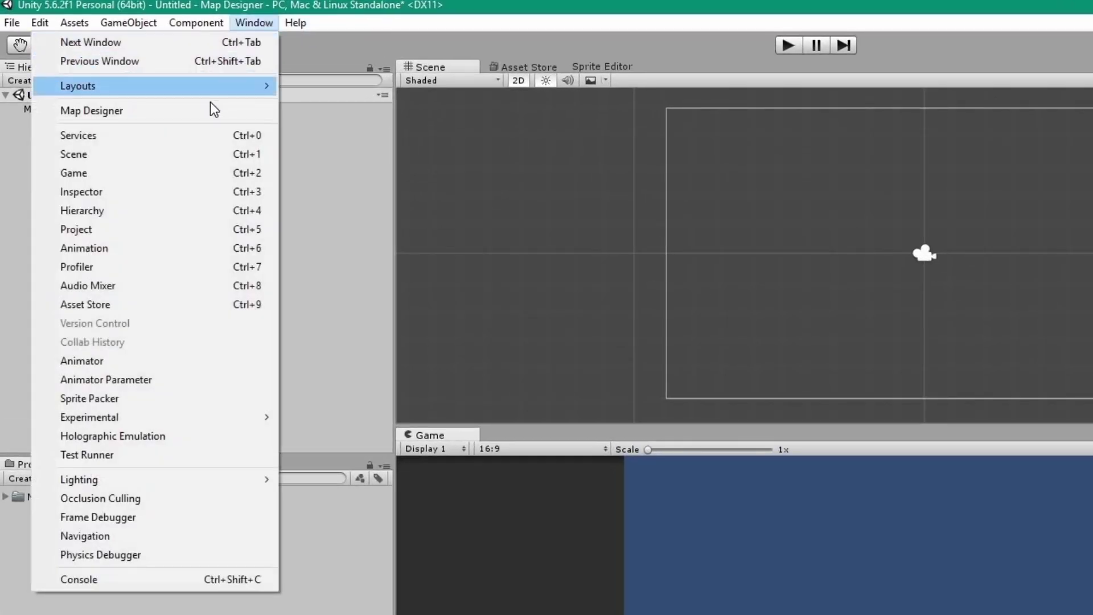
pyautogui.click(210, 105)
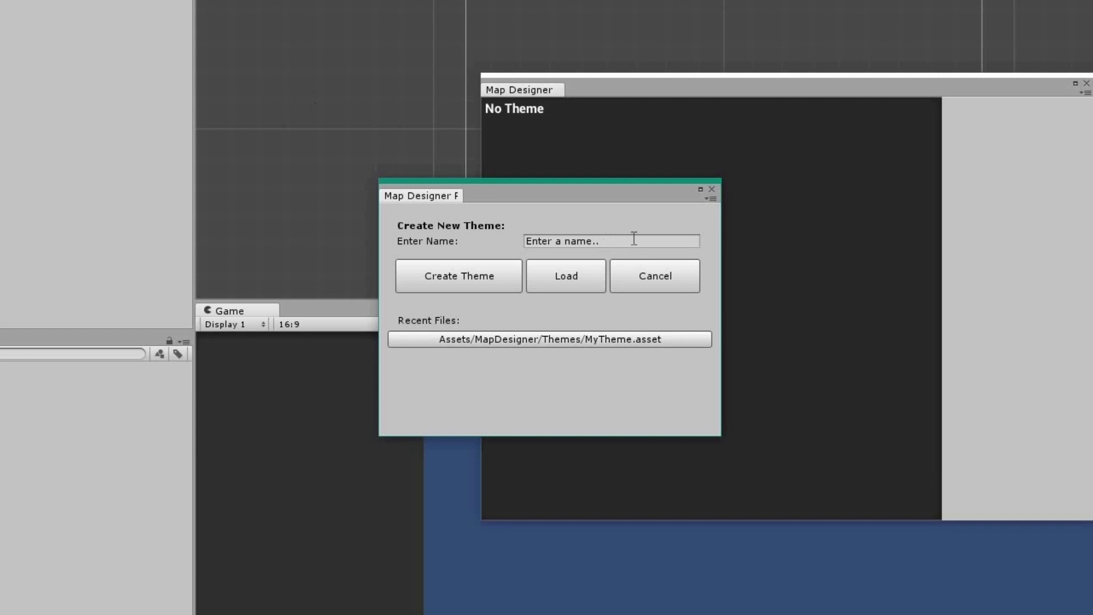
pyautogui.click(831, 357)
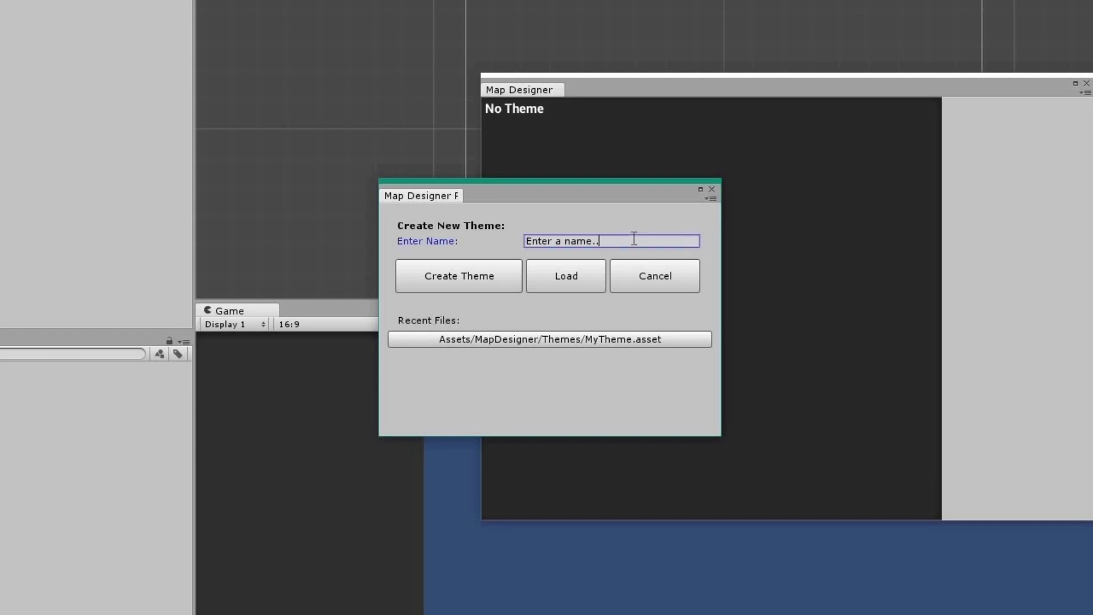
pyautogui.hotkey('ctrl', 'a')
pyautogui.write('MyTheme')
pyautogui.click(487, 266)
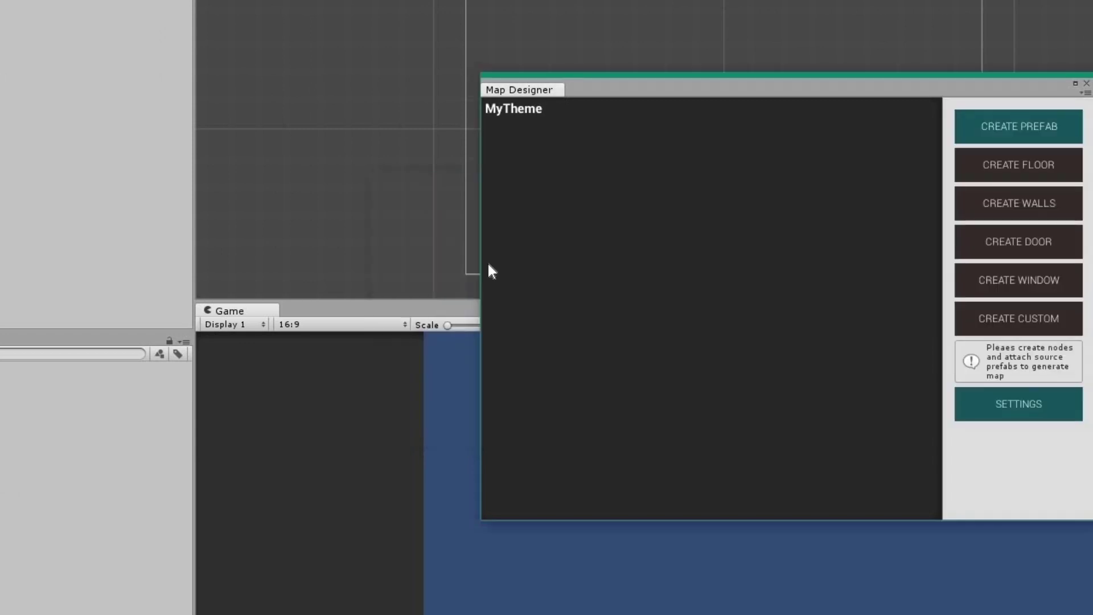
# - Dock the Map Designer window beside the Game view and review its default settings
pyautogui.moveTo(488, 149); pyautogui.dragTo(377, 290)
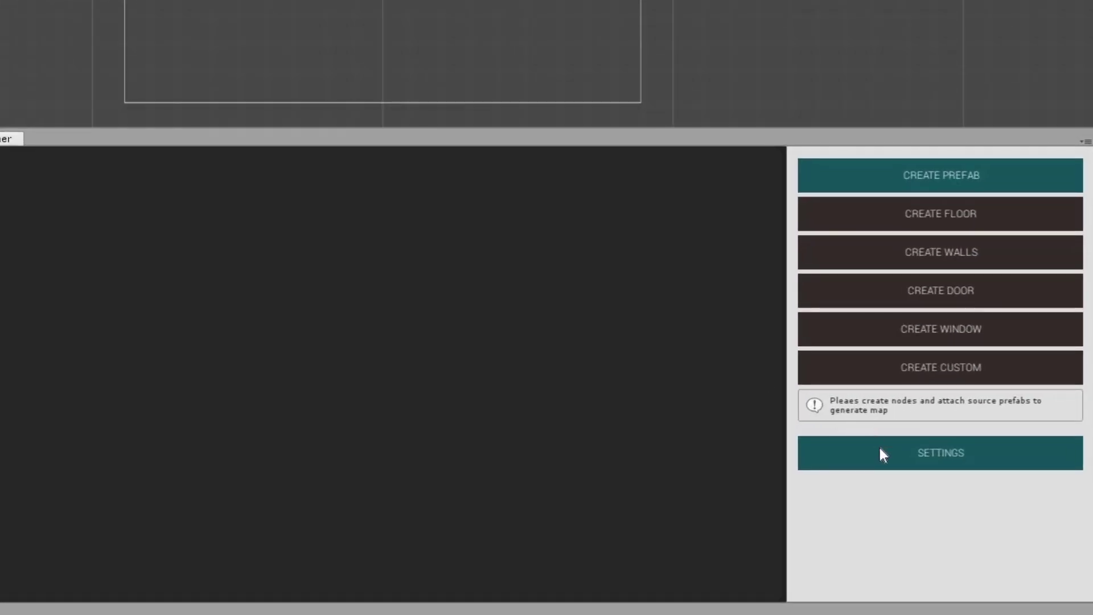
pyautogui.click(879, 448)
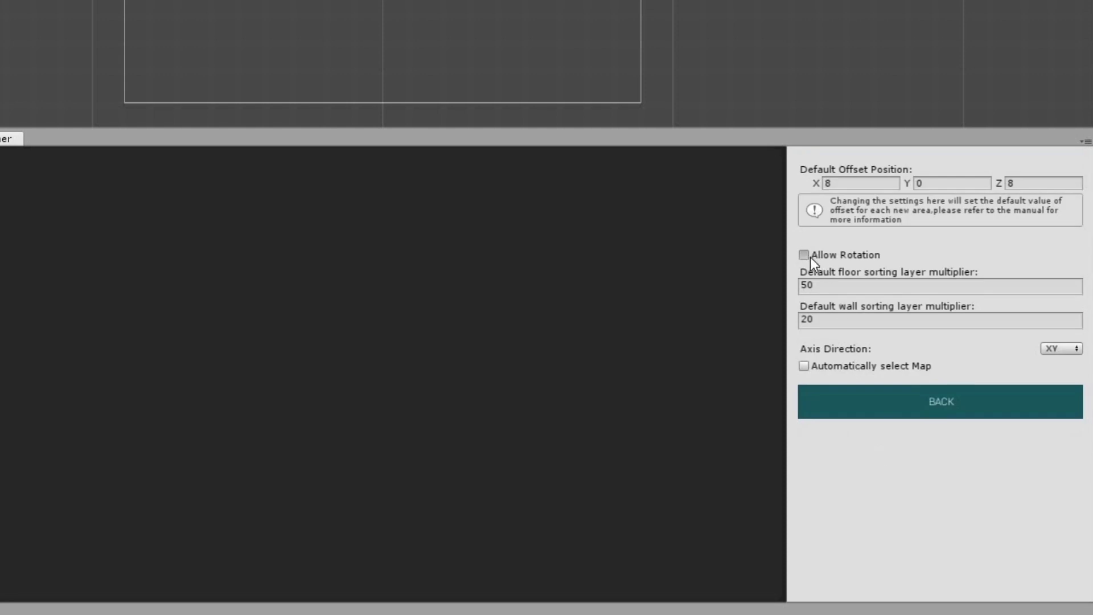
pyautogui.click(871, 390)
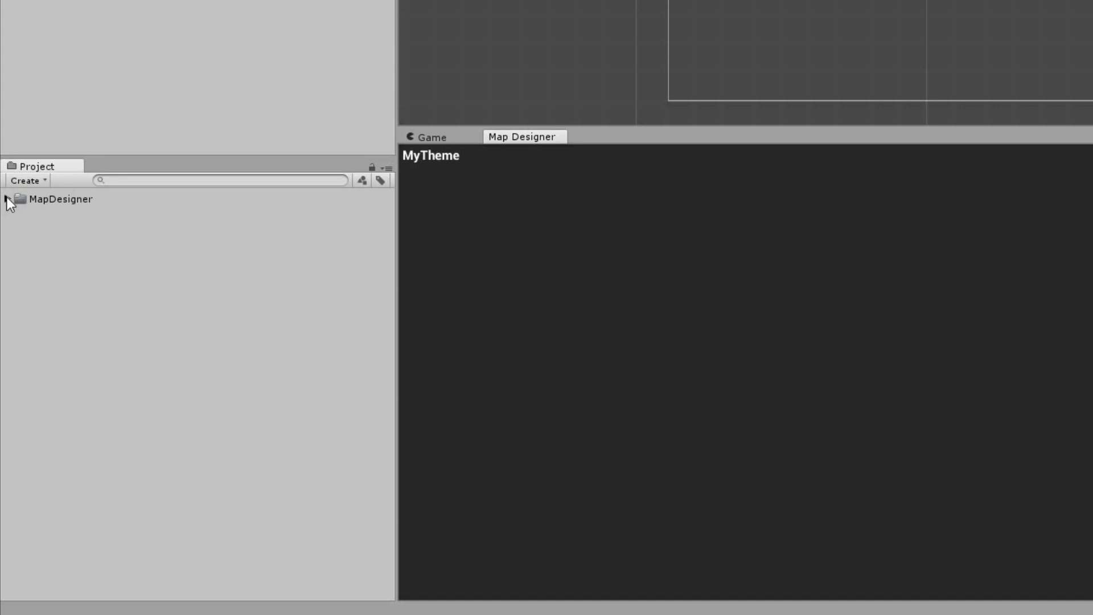
# - Add the prefabs Theme1_Floor1 to Theme1_Floor4 from the THEME 1 example's FLOOR folder to the Map Designer canvas
pyautogui.click(7, 198)
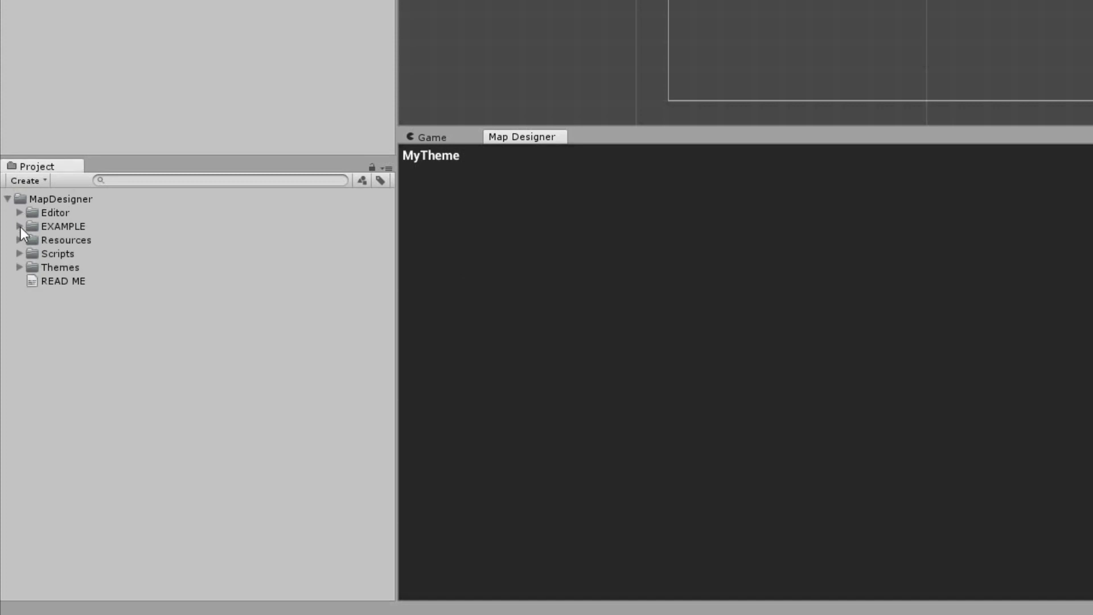
pyautogui.click(19, 226)
pyautogui.click(32, 239)
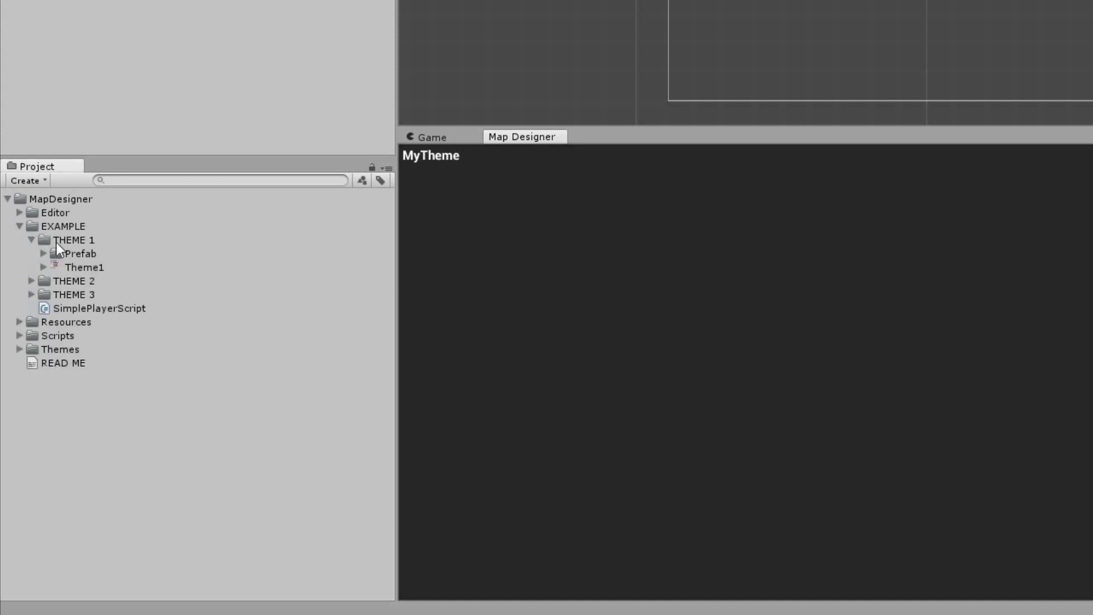
pyautogui.click(44, 253)
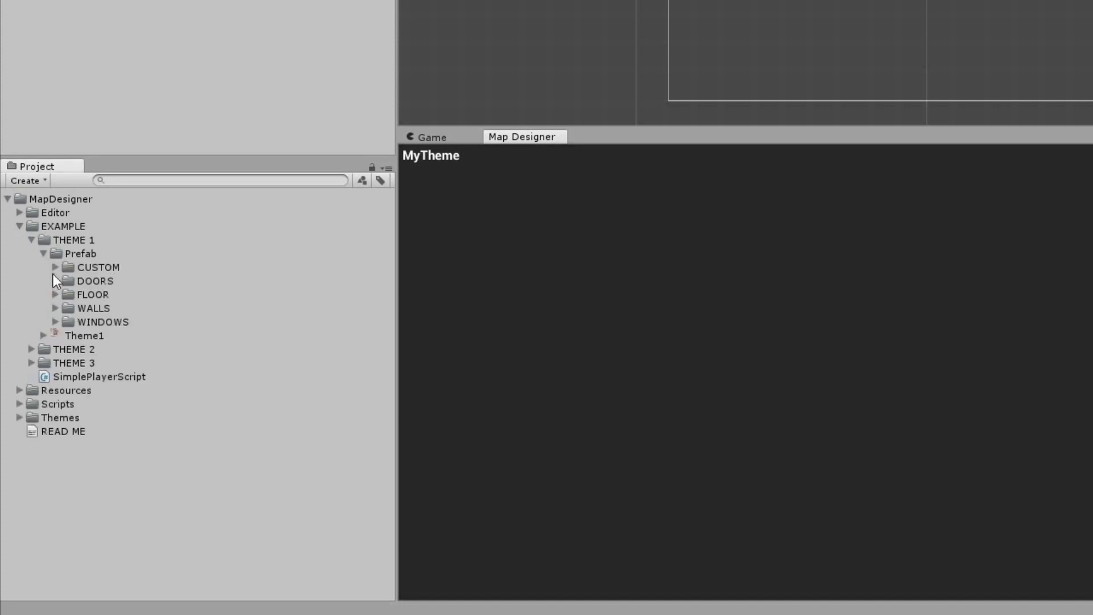
pyautogui.click(55, 294)
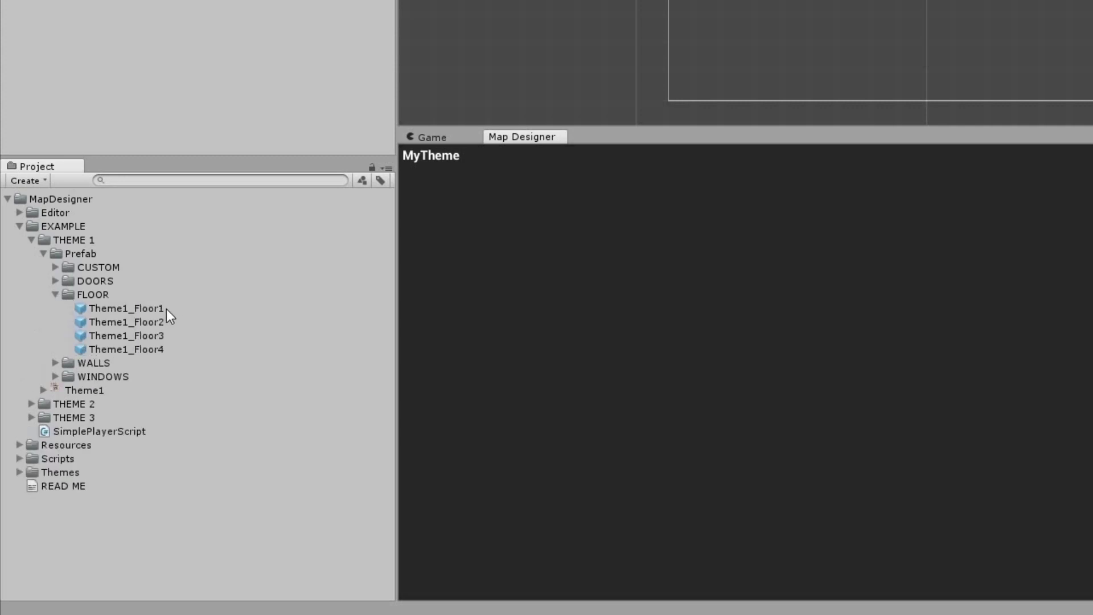
pyautogui.click(165, 308)
pyautogui.keyDown('shift'); pyautogui.click(161, 349); pyautogui.keyUp('shift')
pyautogui.moveTo(159, 310); pyautogui.dragTo(736, 262)
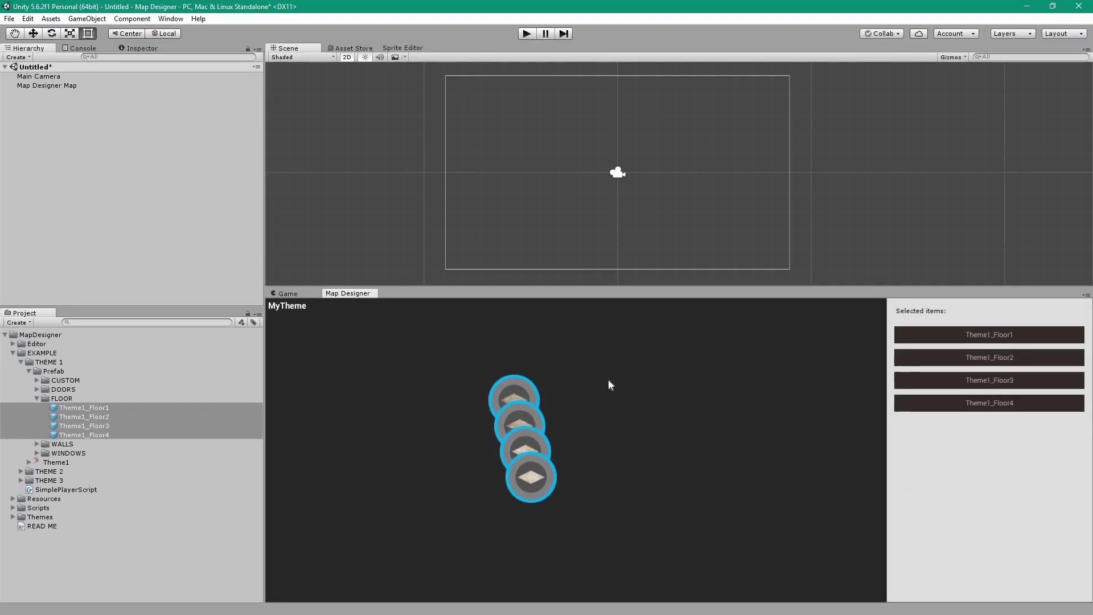
pyautogui.click(609, 380)
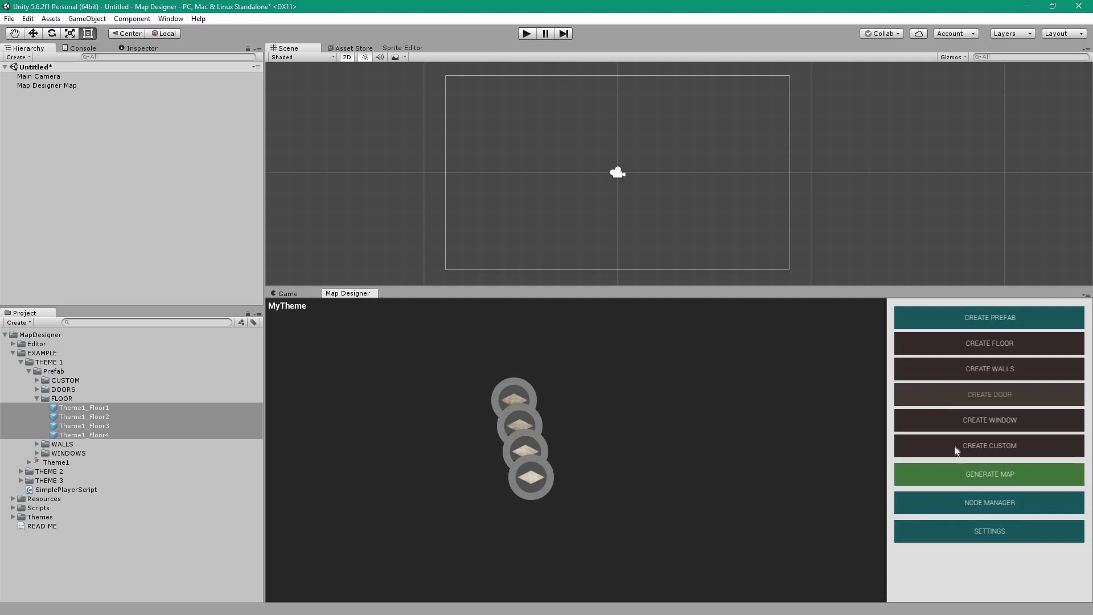
# - Create a floor node and place it to the left of the four floor prefabs
pyautogui.click(969, 347)
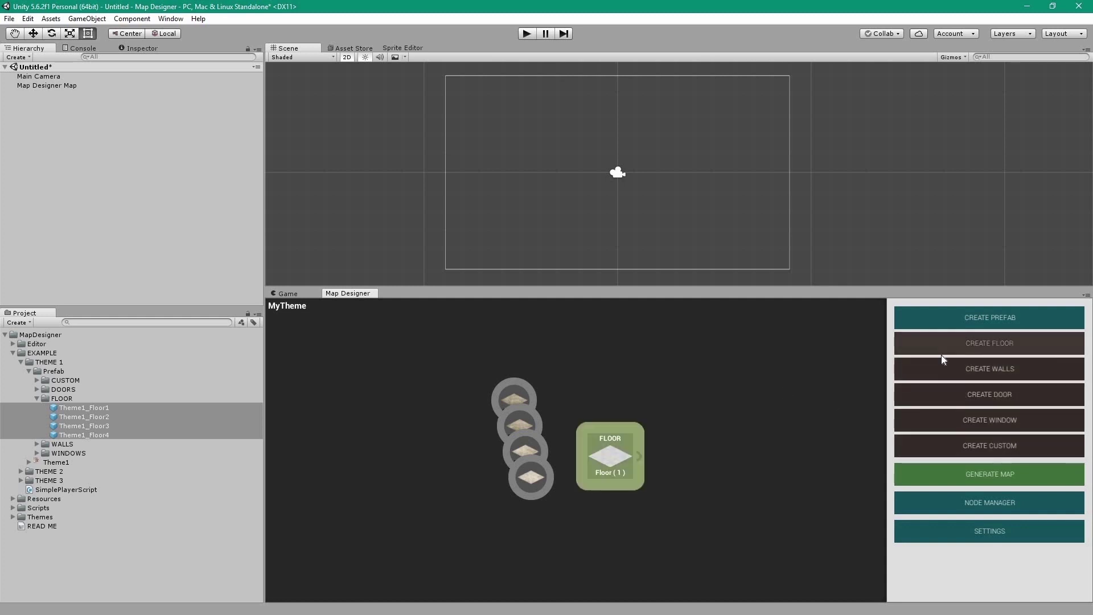
pyautogui.click(592, 456)
pyautogui.moveTo(592, 456); pyautogui.dragTo(431, 430)
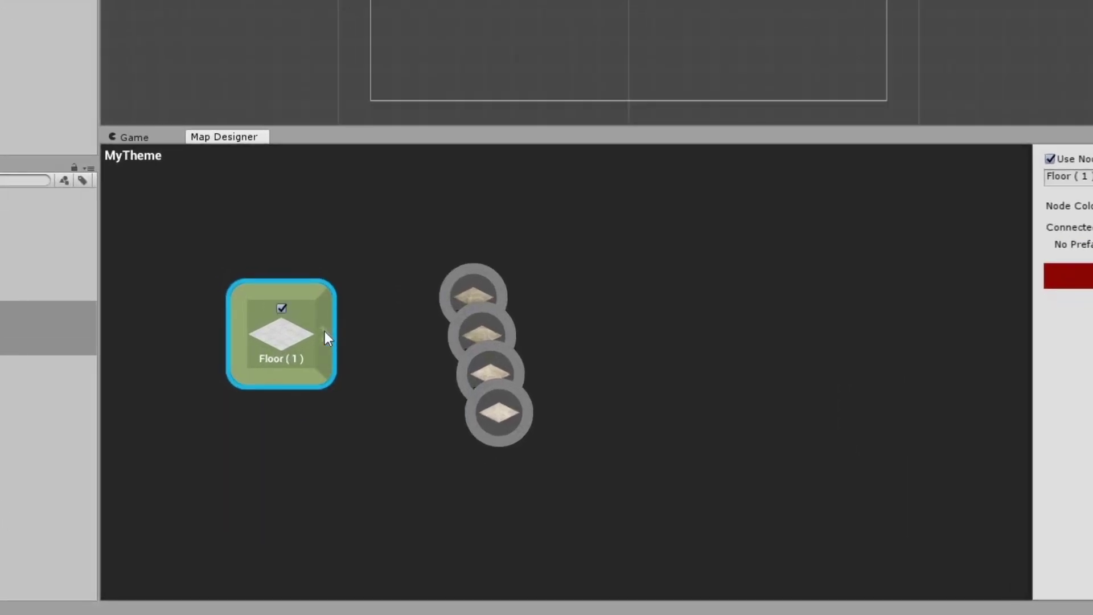
# - Connect the floor node to all four Theme1 floor prefabs and reposition the nodes automatically
pyautogui.moveTo(420, 422); pyautogui.dragTo(507, 395)
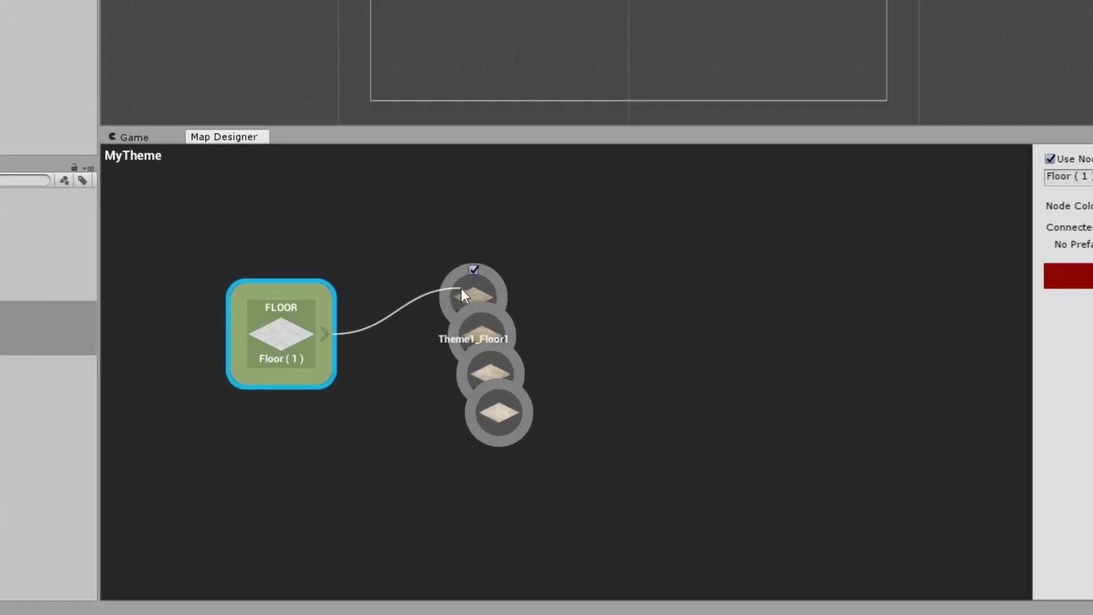
pyautogui.moveTo(461, 289); pyautogui.dragTo(458, 289)
pyautogui.moveTo(322, 334); pyautogui.dragTo(476, 343)
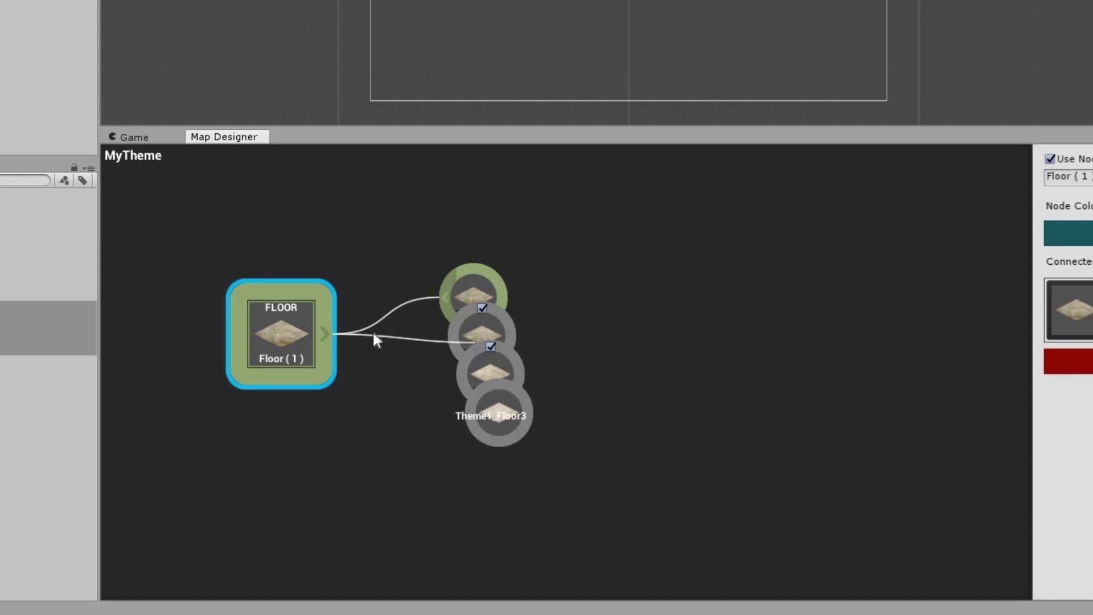
pyautogui.click(323, 334)
pyautogui.moveTo(325, 333); pyautogui.dragTo(481, 418)
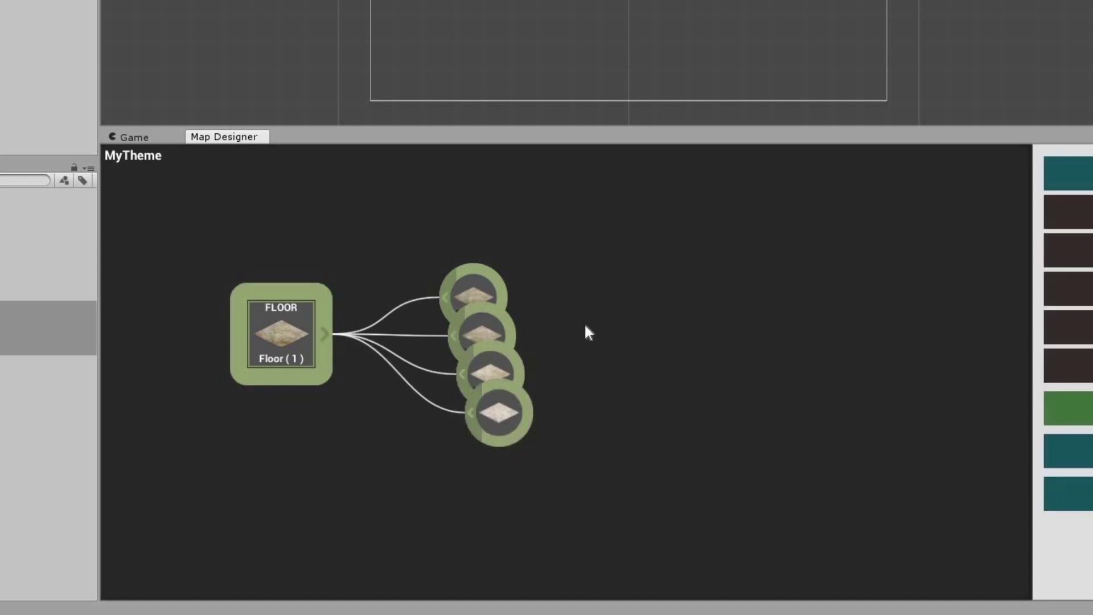
pyautogui.rightClick(602, 267)
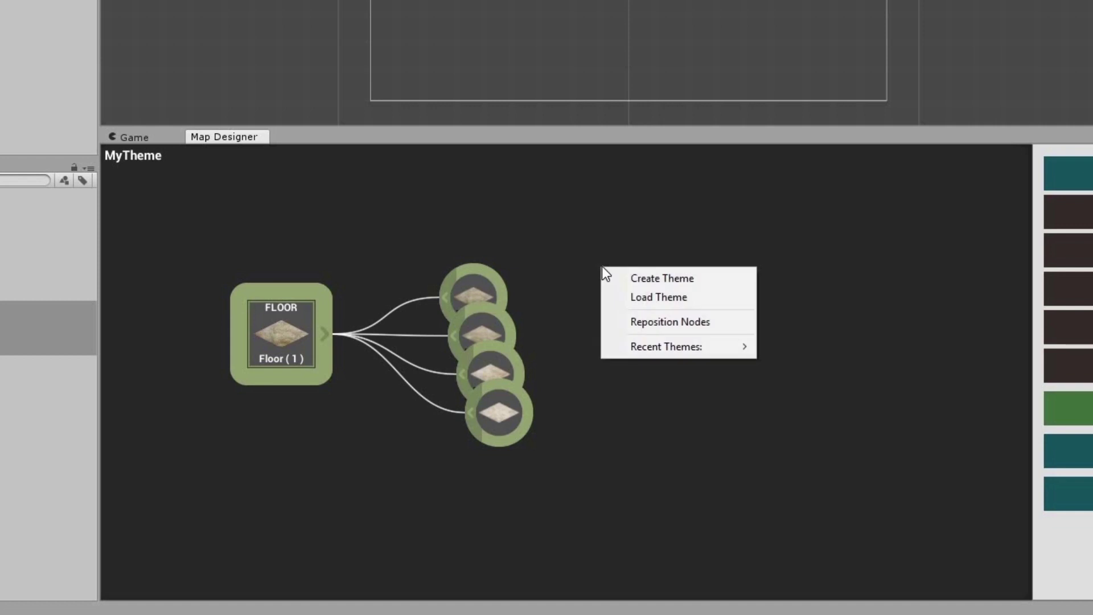
pyautogui.click(656, 314)
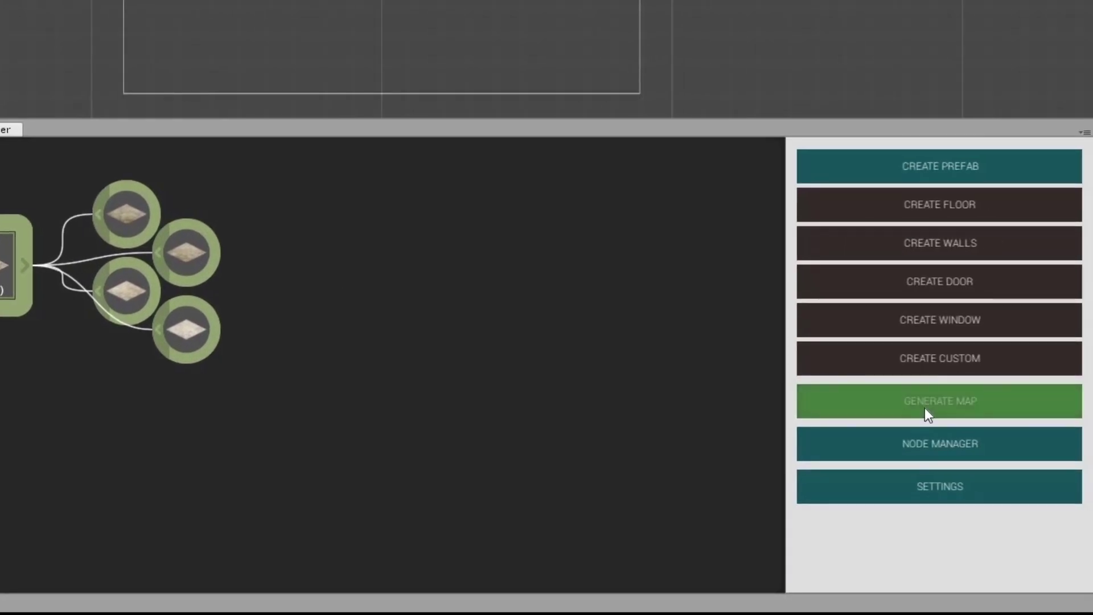
# - In the map generation options, set the map size to 8 and the floor offset position to X 2.56, Y 1.28
pyautogui.click(924, 407)
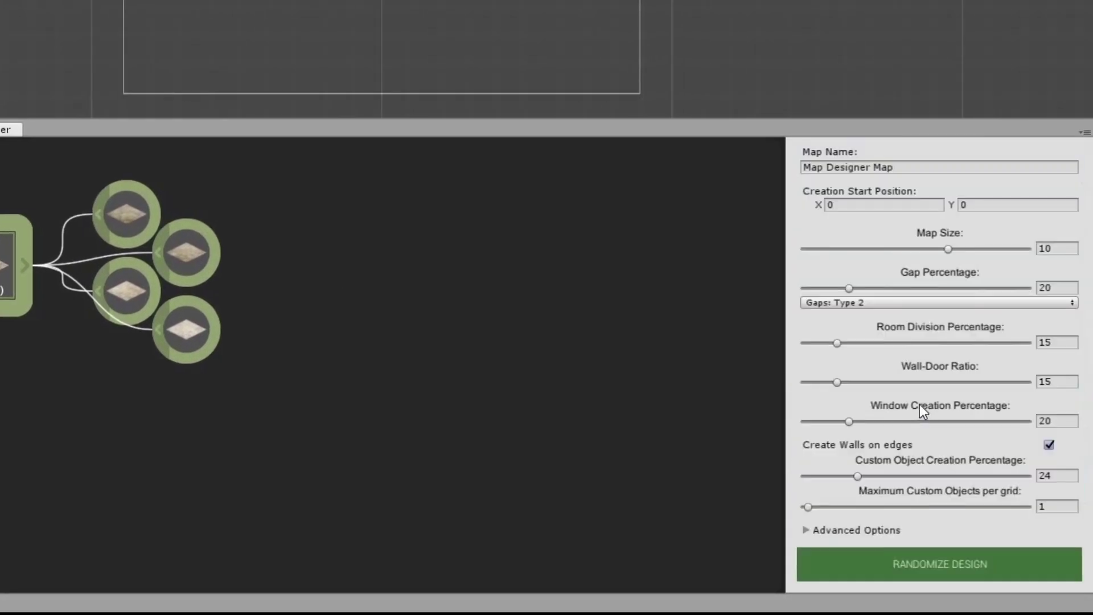
pyautogui.moveTo(950, 250); pyautogui.dragTo(917, 251)
pyautogui.scroll(-3, 917, 424)
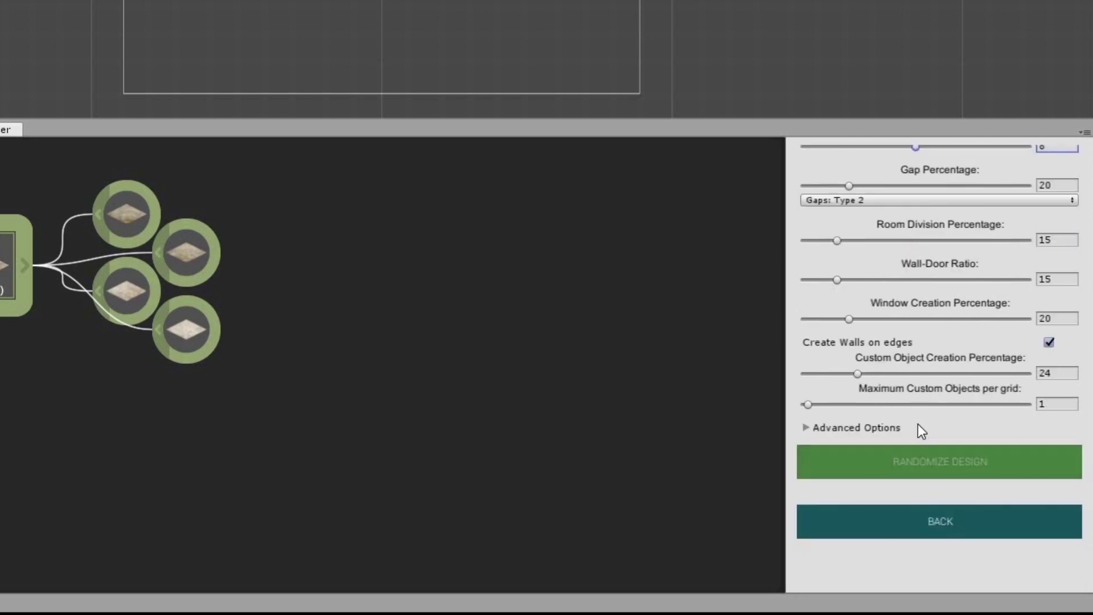
pyautogui.click(804, 427)
pyautogui.scroll(-3, 891, 407)
pyautogui.click(855, 358)
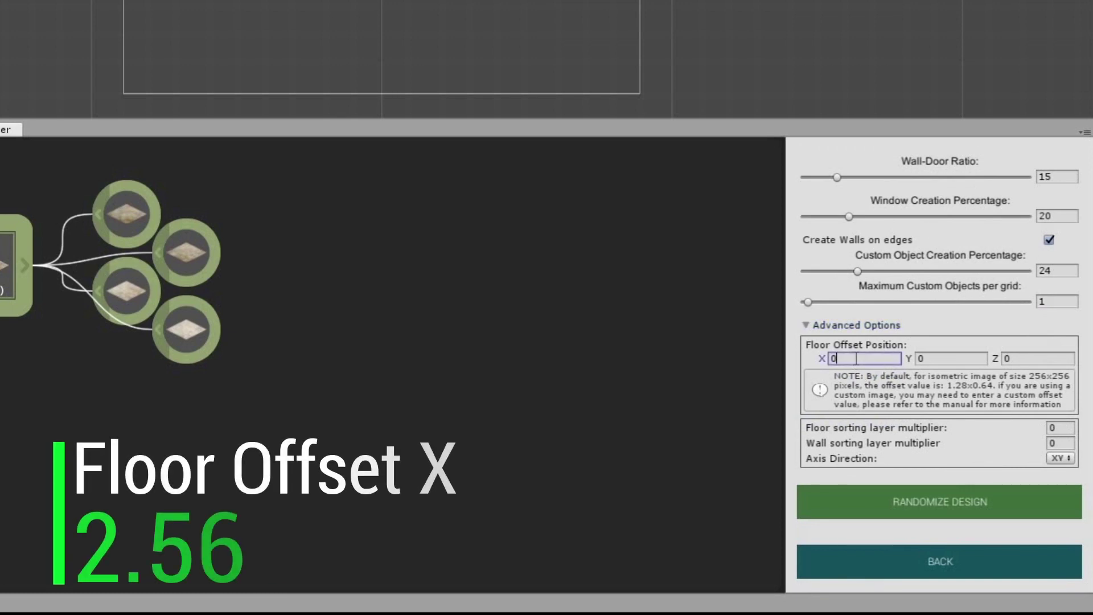
pyautogui.doubleClick(856, 358)
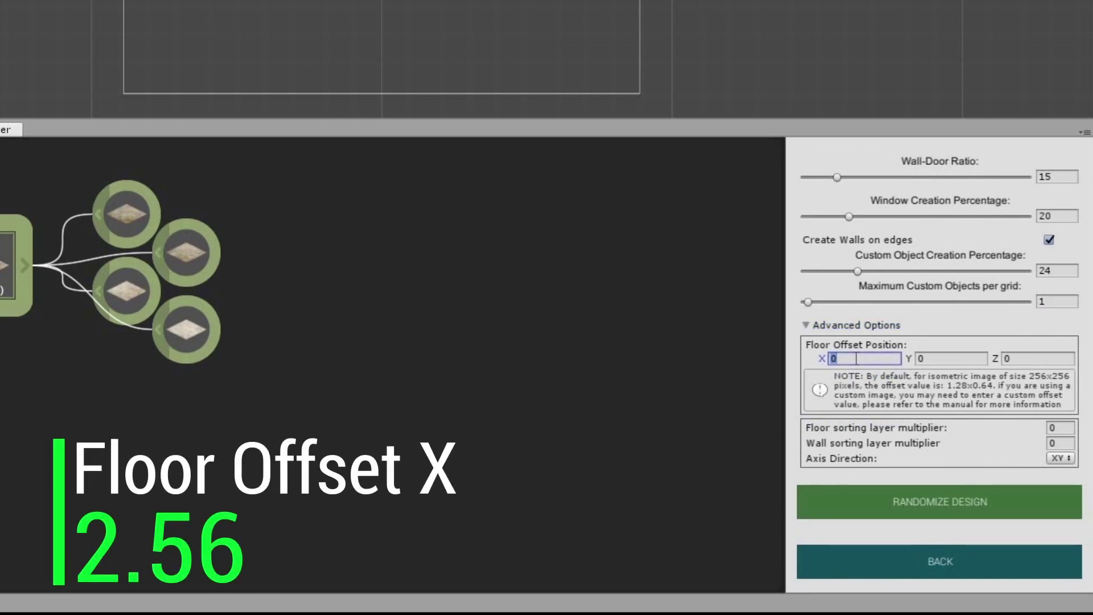
pyautogui.write('2.56')
pyautogui.click(948, 358)
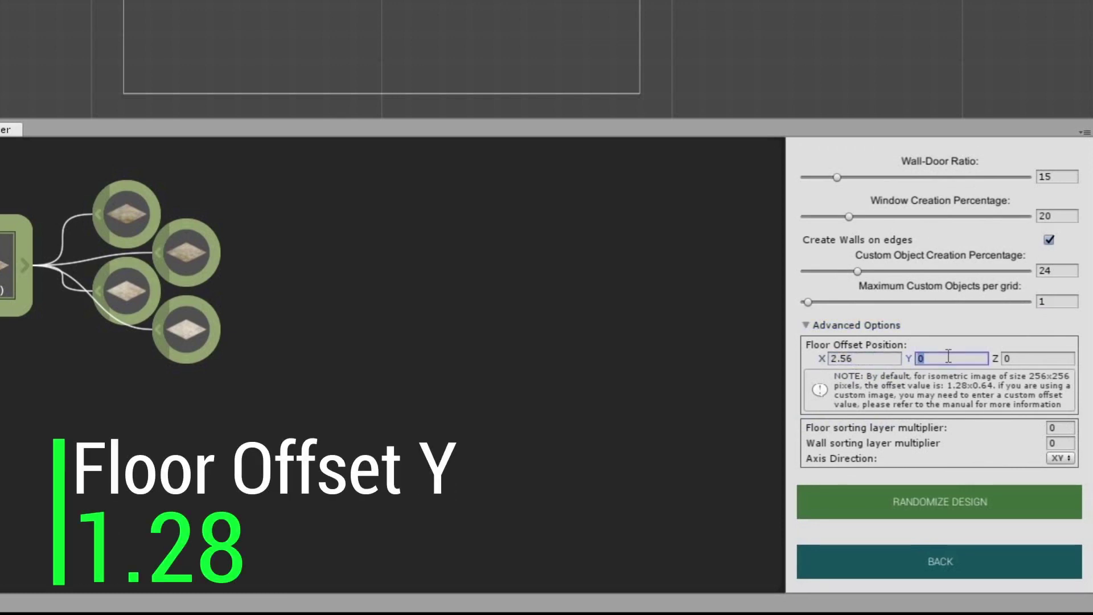
pyautogui.write('1.28')
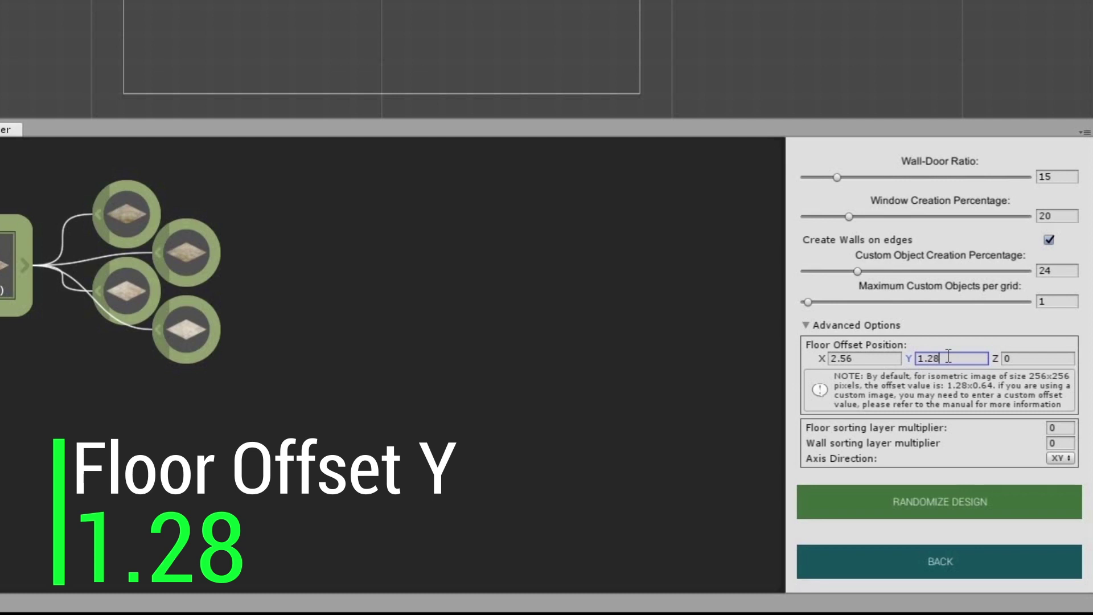
# - Set the floor sorting layer multiplier to 50, the wall sorting layer multiplier to 30 and the axis direction to XY
pyautogui.click(1058, 426)
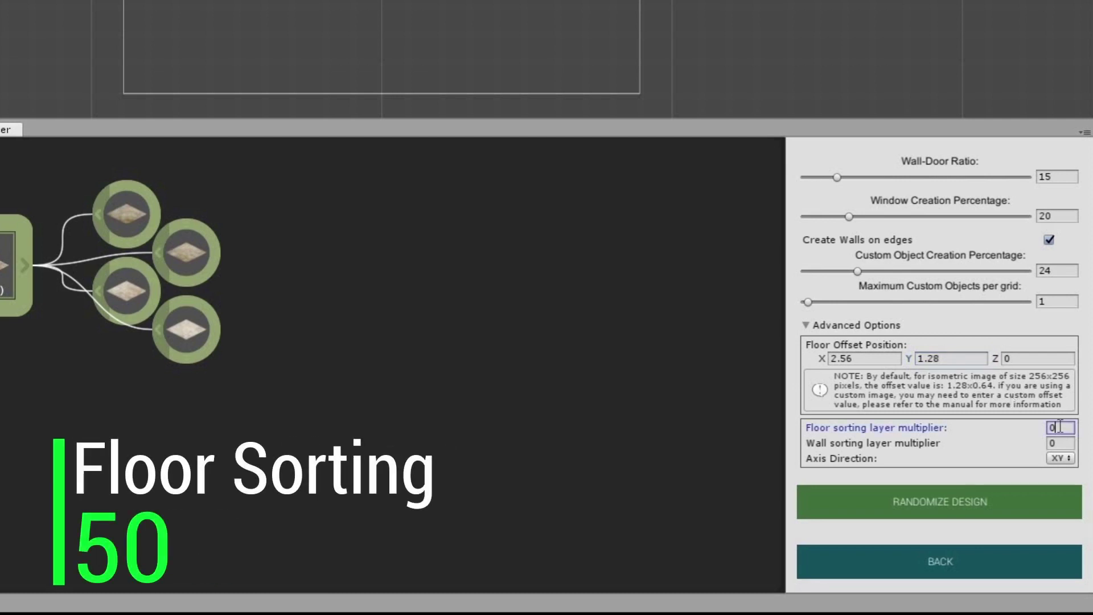
pyautogui.write('50')
pyautogui.click(1060, 443)
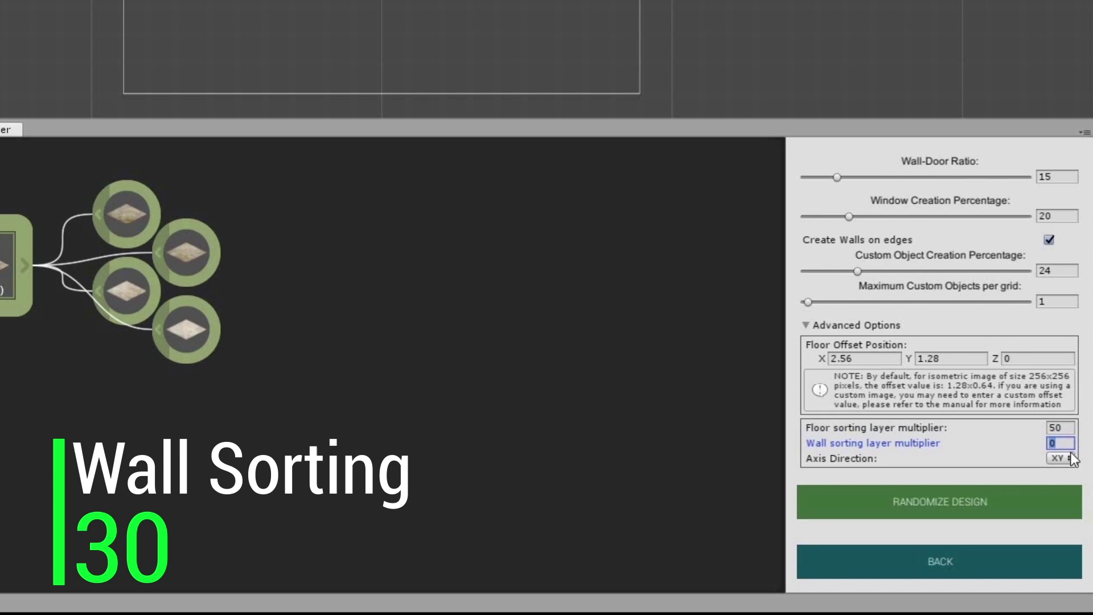
pyautogui.write('30')
pyautogui.click(1057, 456)
pyautogui.click(1051, 473)
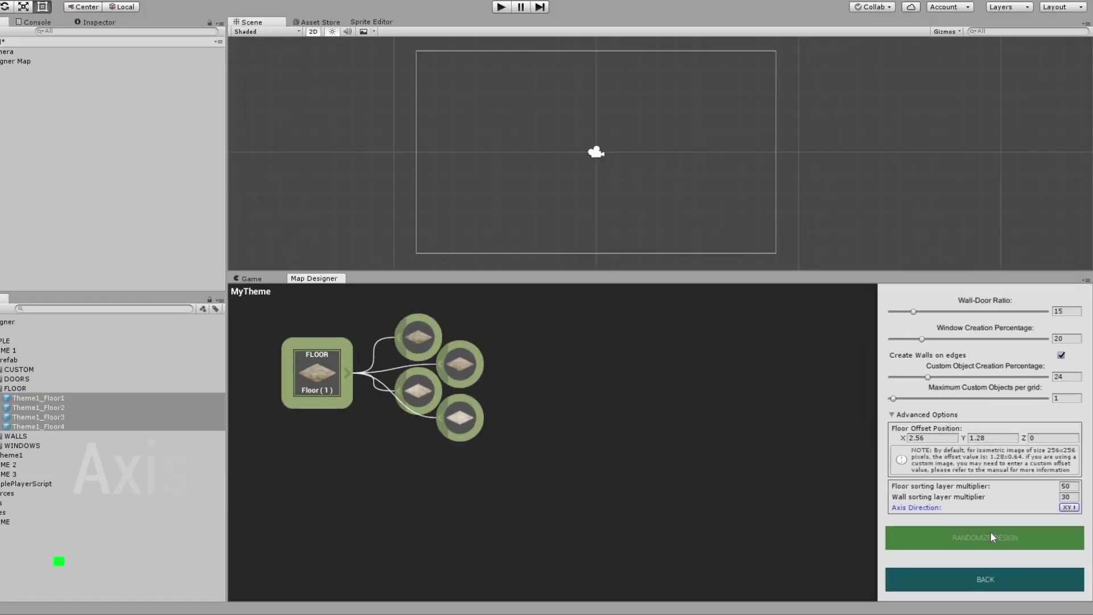
# - Generate a randomized floor design, randomize it again for a different layout, and return to the main node options
pyautogui.click(947, 494)
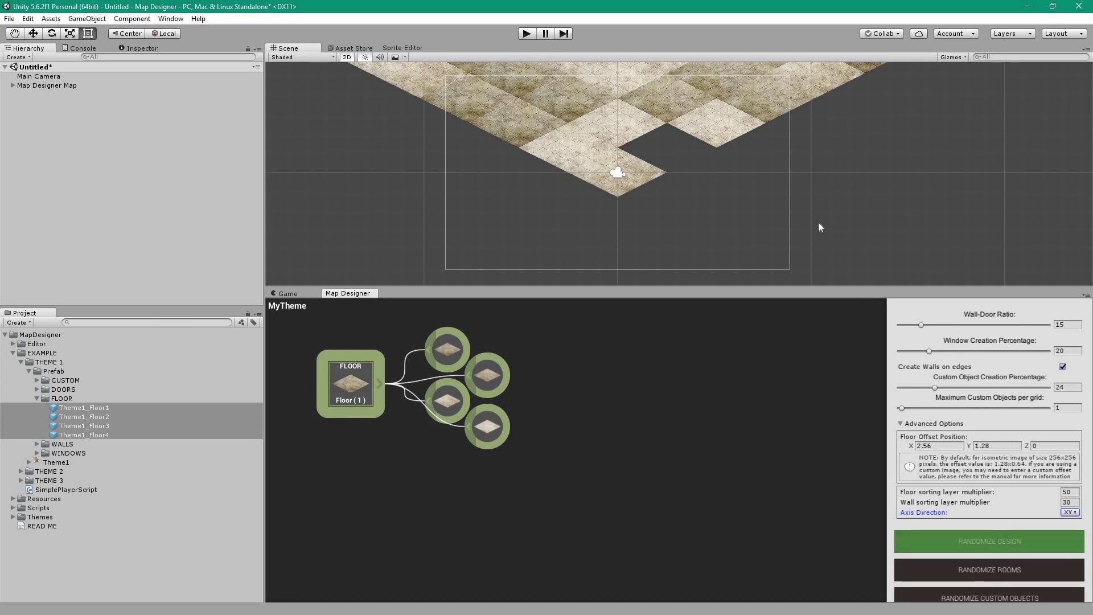
pyautogui.scroll(-5, 725, 142)
pyautogui.moveTo(686, 107); pyautogui.dragTo(670, 218, button='middle')
pyautogui.click(1012, 566)
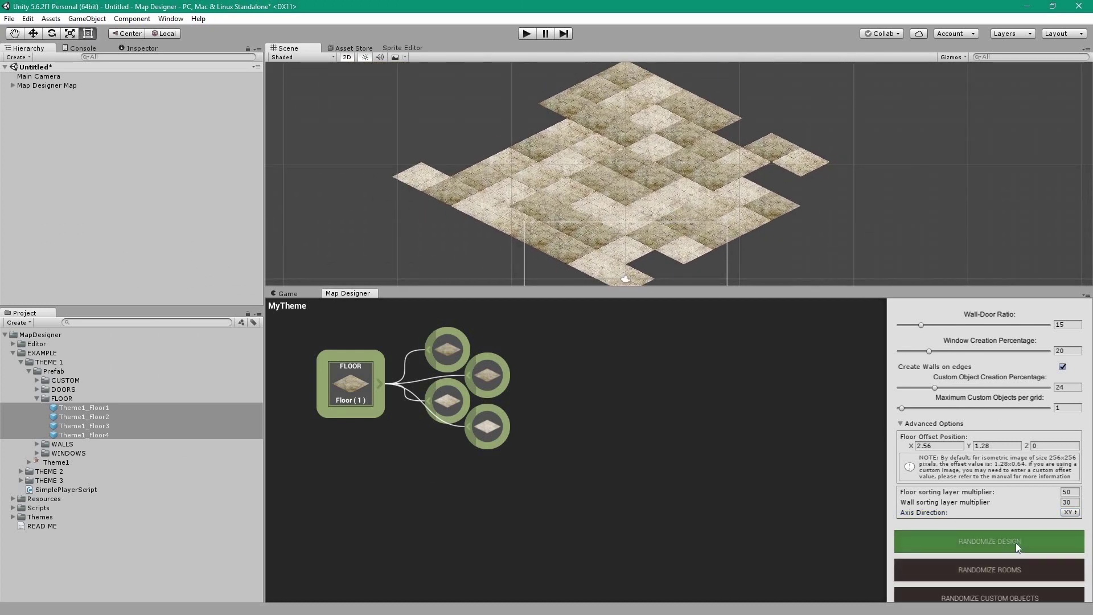
pyautogui.scroll(-5, 1007, 512)
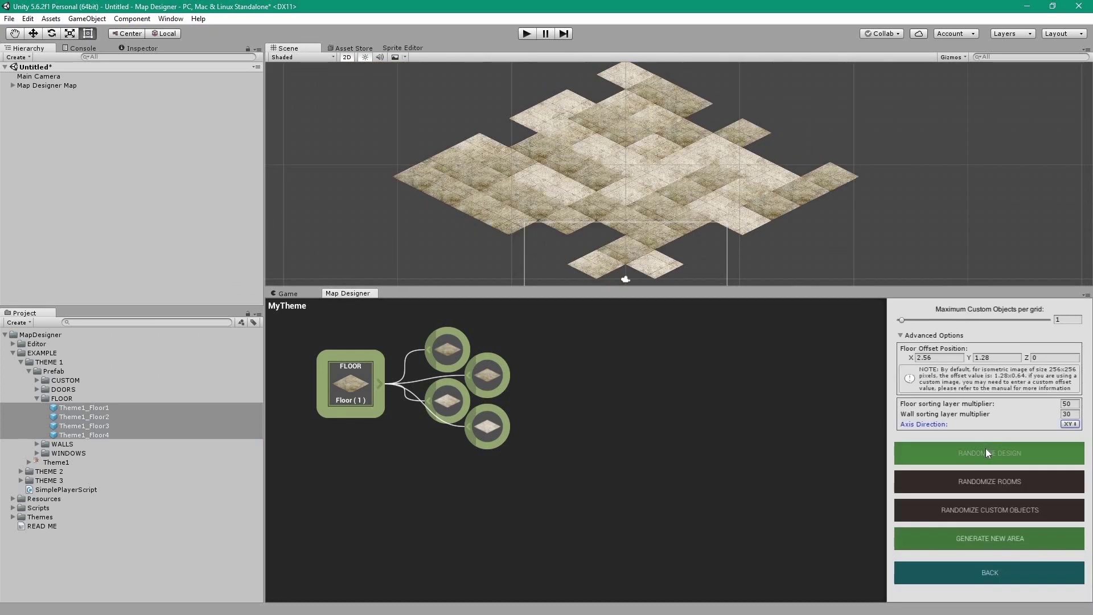
pyautogui.click(989, 569)
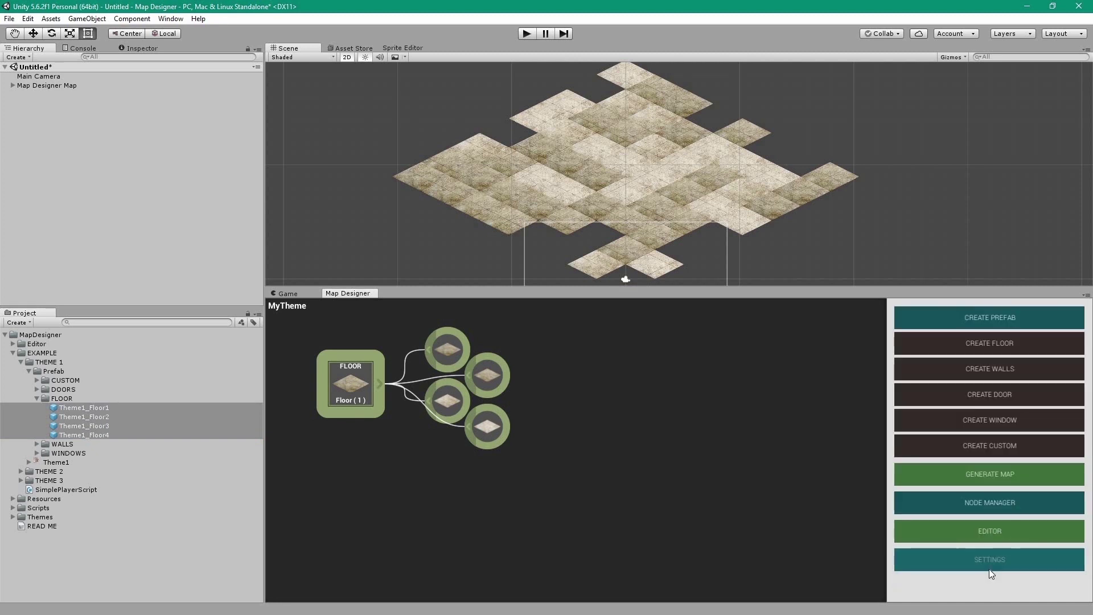
# - Create a wall node and place it to the right of the connected floor prefabs
pyautogui.click(1002, 370)
pyautogui.click(401, 487)
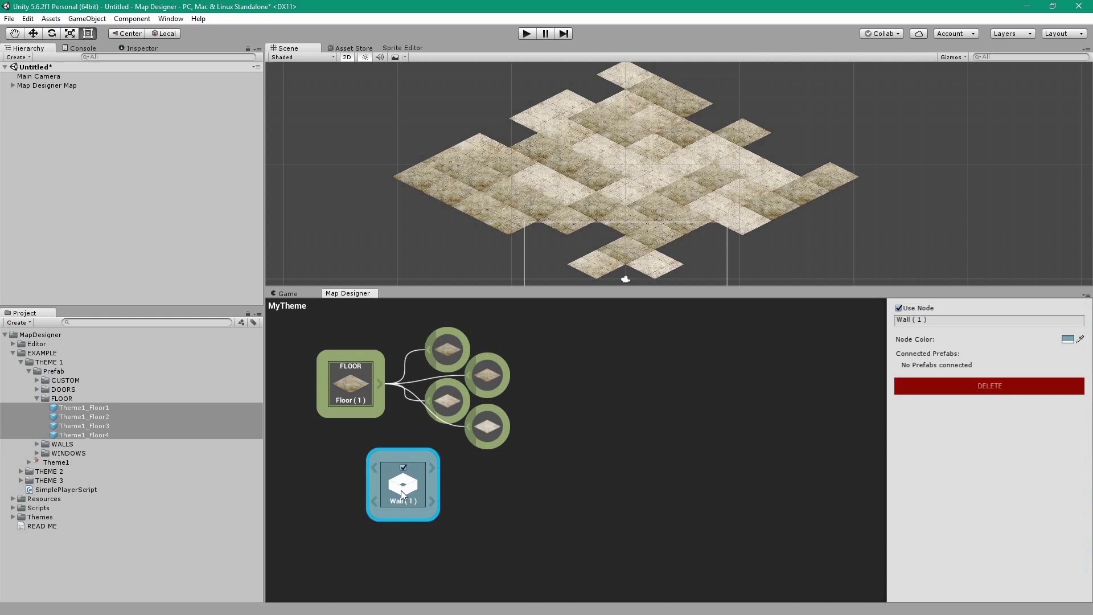
pyautogui.moveTo(401, 487); pyautogui.dragTo(689, 432)
pyautogui.click(367, 234)
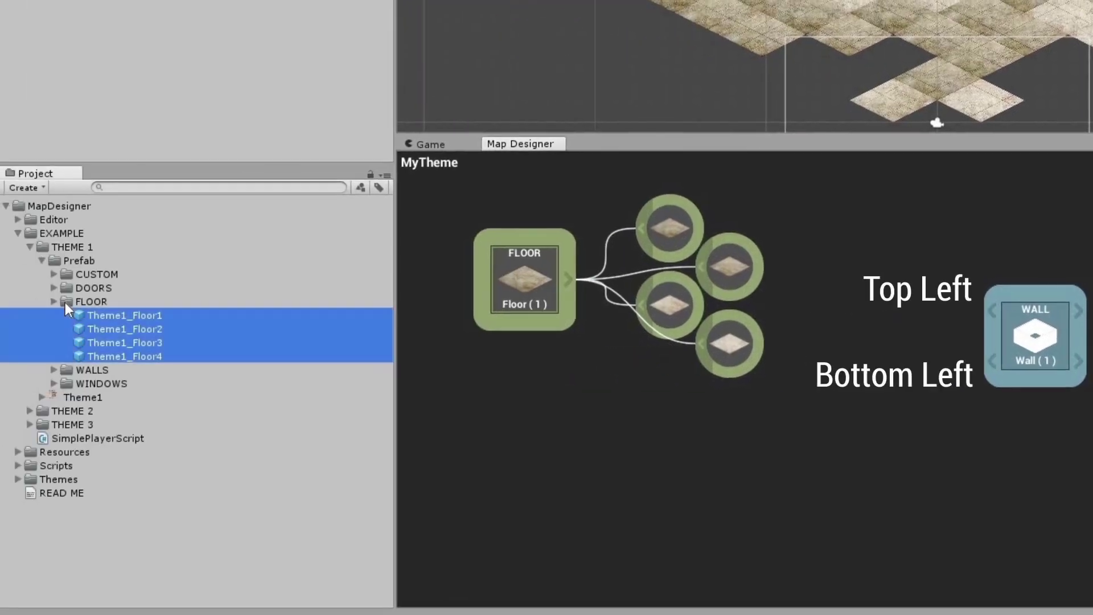
# - Add the four Theme1_BL_Wall prefabs to the node canvas and connect them to the wall node's bottom-left connector
pyautogui.click(55, 302)
pyautogui.click(60, 315)
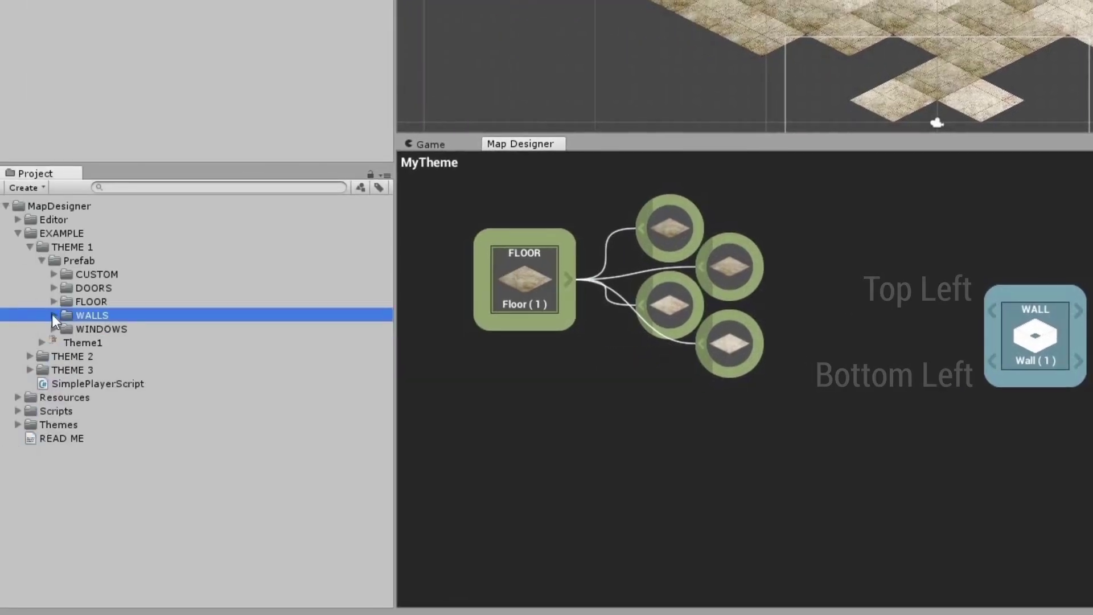
pyautogui.click(54, 314)
pyautogui.click(131, 329)
pyautogui.keyDown('shift'); pyautogui.click(155, 369); pyautogui.keyUp('shift')
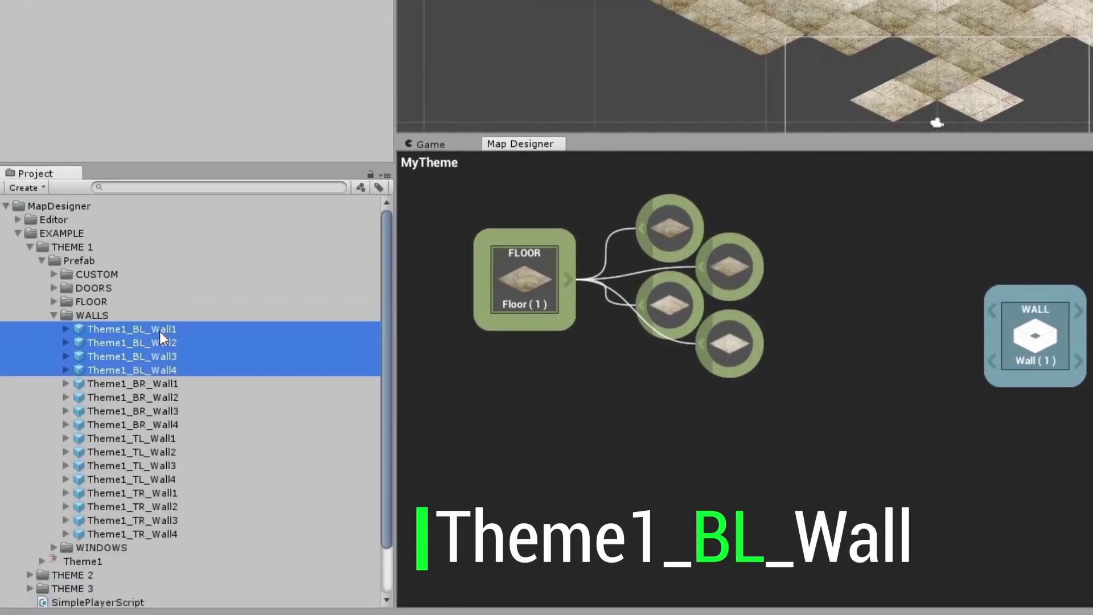
pyautogui.moveTo(159, 332); pyautogui.dragTo(857, 368)
pyautogui.moveTo(924, 416); pyautogui.dragTo(989, 367)
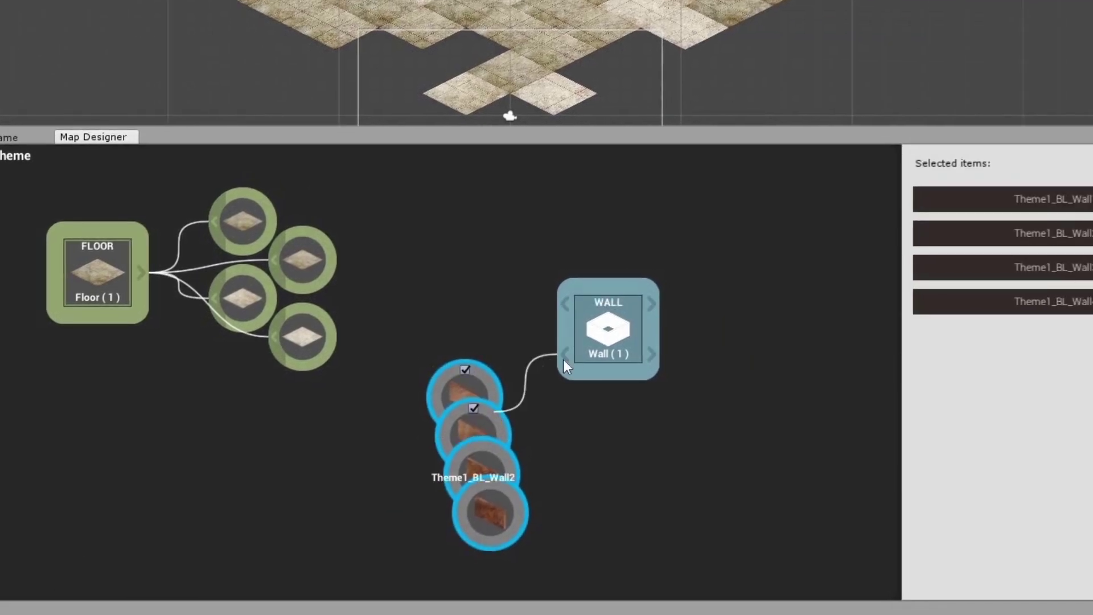
pyautogui.moveTo(562, 360); pyautogui.dragTo(509, 488)
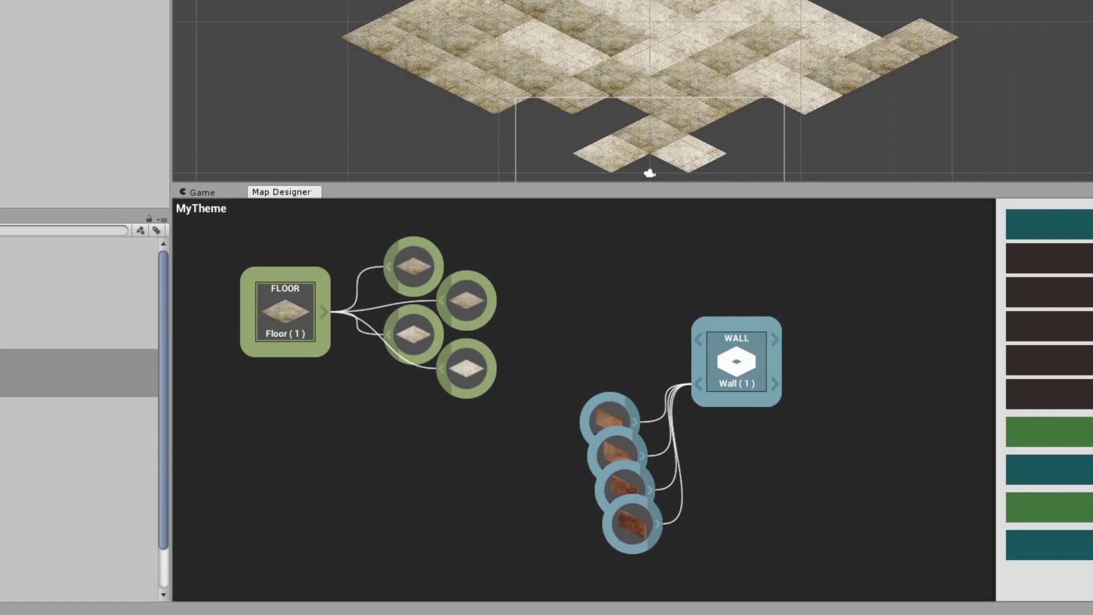
# - Add the four Theme1_BR_Wall prefabs beside the wall node and connect them to its bottom-right connector
pyautogui.click(117, 423)
pyautogui.keyDown('shift'); pyautogui.click(122, 456); pyautogui.keyUp('shift')
pyautogui.moveTo(121, 456); pyautogui.dragTo(826, 416)
pyautogui.moveTo(775, 384); pyautogui.dragTo(832, 446)
pyautogui.moveTo(841, 479); pyautogui.dragTo(775, 385)
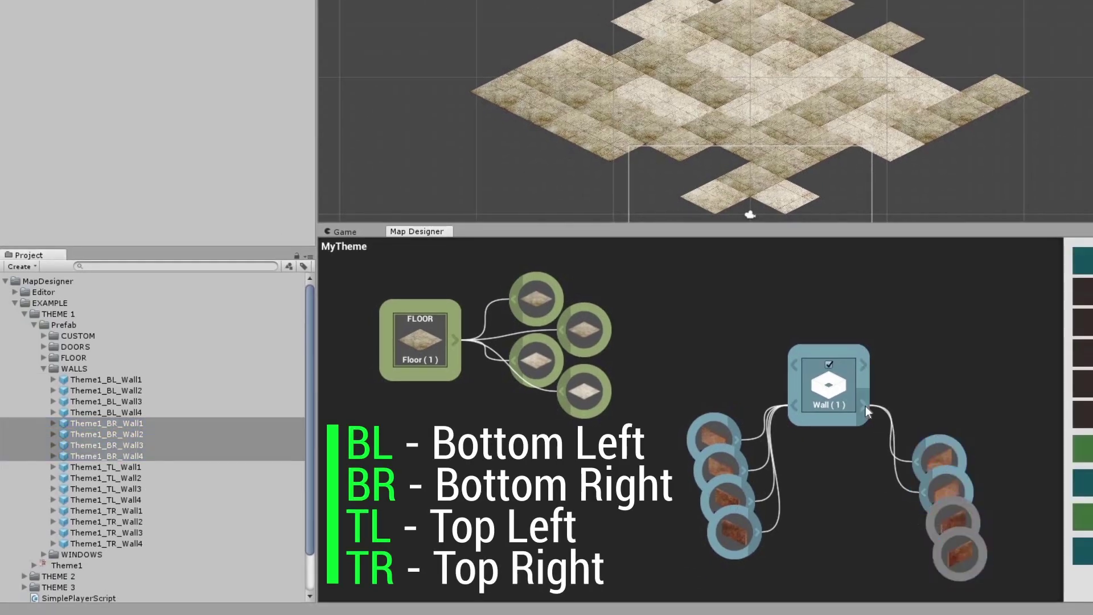
# - Add the four Theme1_TL_Wall prefabs beside the wall node and connect them to its top-left connector
pyautogui.click(171, 467)
pyautogui.keyDown('shift'); pyautogui.click(136, 499); pyautogui.keyUp('shift')
pyautogui.moveTo(137, 500); pyautogui.dragTo(704, 276)
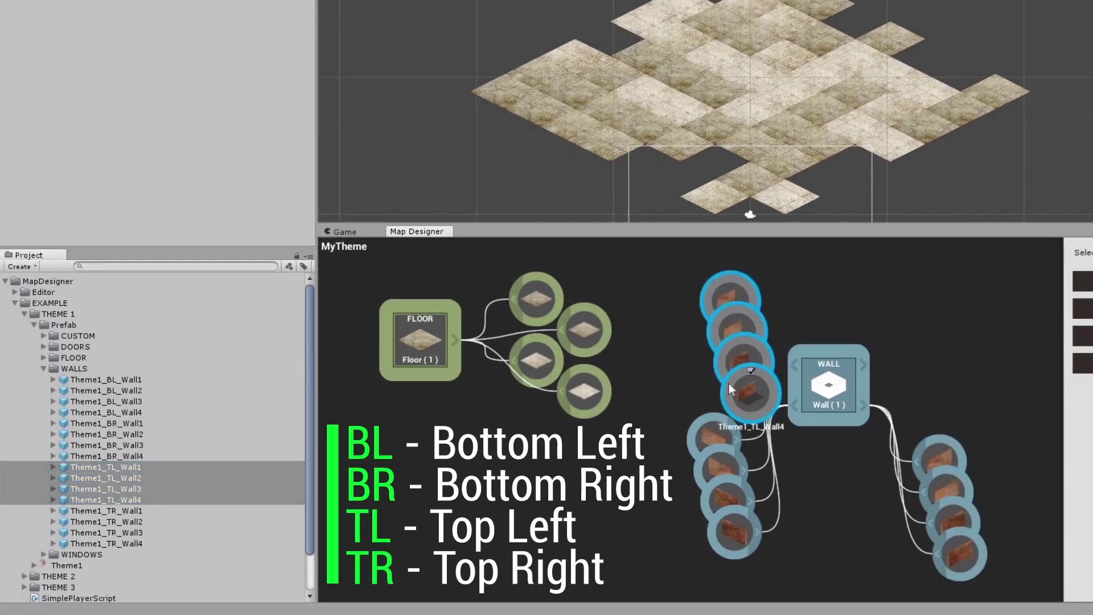
pyautogui.moveTo(728, 384); pyautogui.dragTo(711, 360)
pyautogui.moveTo(793, 365); pyautogui.dragTo(732, 285)
# - Connect the four Theme1_TR_Wall prefabs to the wall node's top-right connector, and automatically reposition all nodes
pyautogui.click(127, 511)
pyautogui.keyDown('shift'); pyautogui.click(117, 542); pyautogui.keyUp('shift')
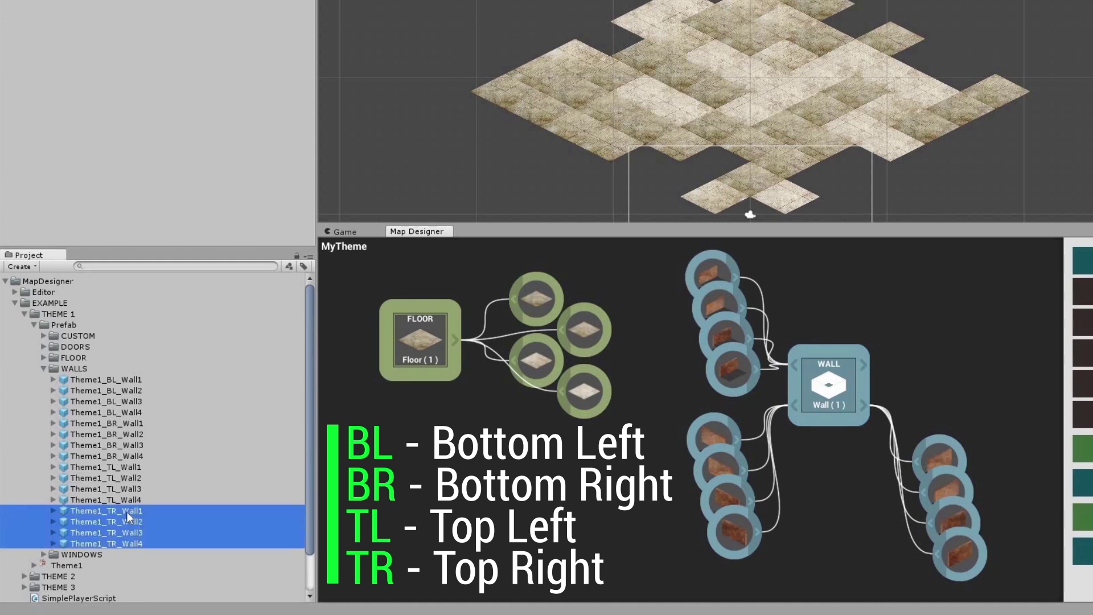
pyautogui.moveTo(127, 514); pyautogui.dragTo(936, 276)
pyautogui.moveTo(863, 365); pyautogui.dragTo(961, 390)
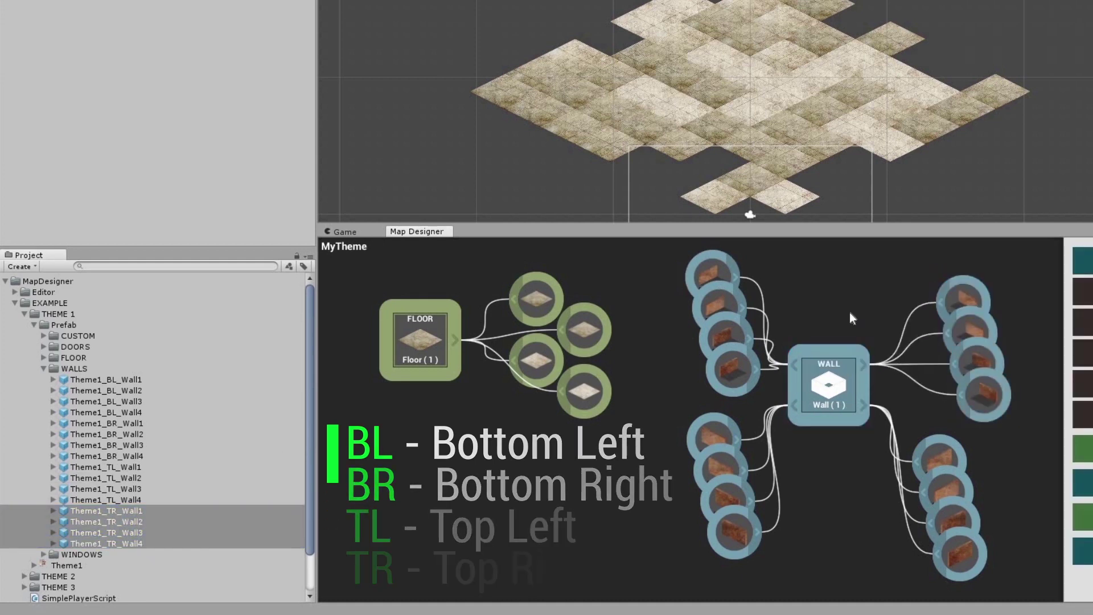
pyautogui.rightClick(827, 295)
pyautogui.click(876, 338)
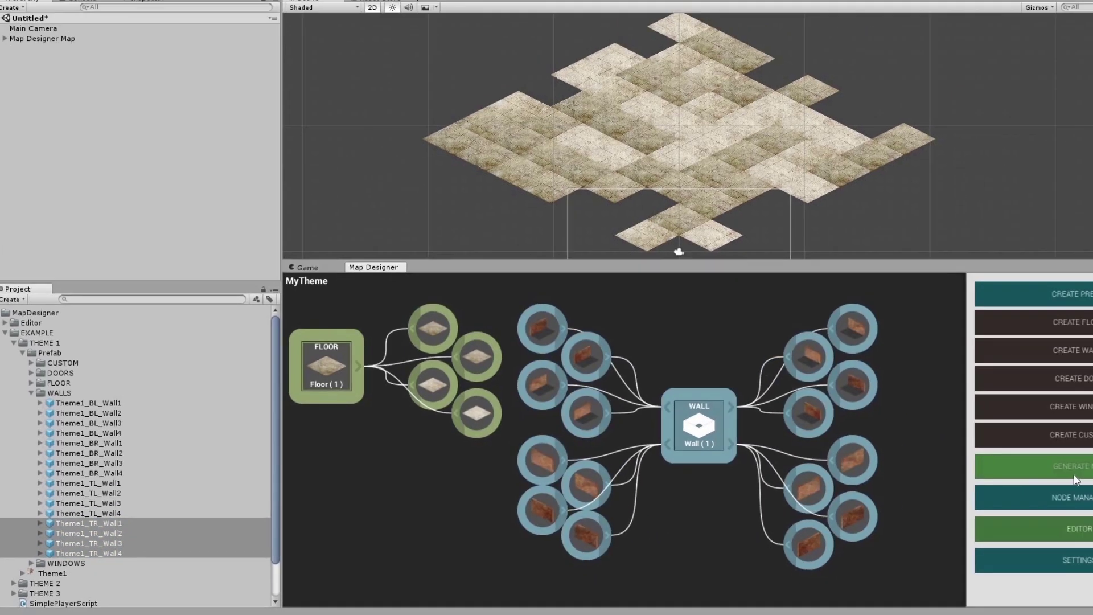
# - Open the map generation options and randomize the design several times to produce a floor layout enclosed by walls
pyautogui.click(1082, 448)
pyautogui.scroll(-6, 985, 506)
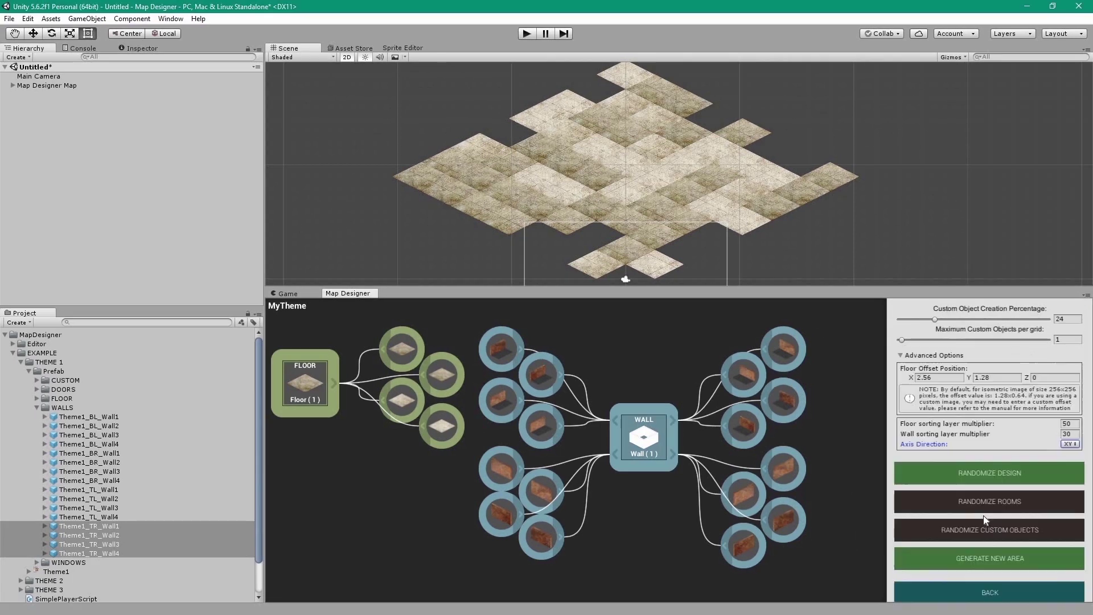
pyautogui.click(992, 474)
pyautogui.click(991, 474)
pyautogui.click(991, 474)
pyautogui.click(992, 474)
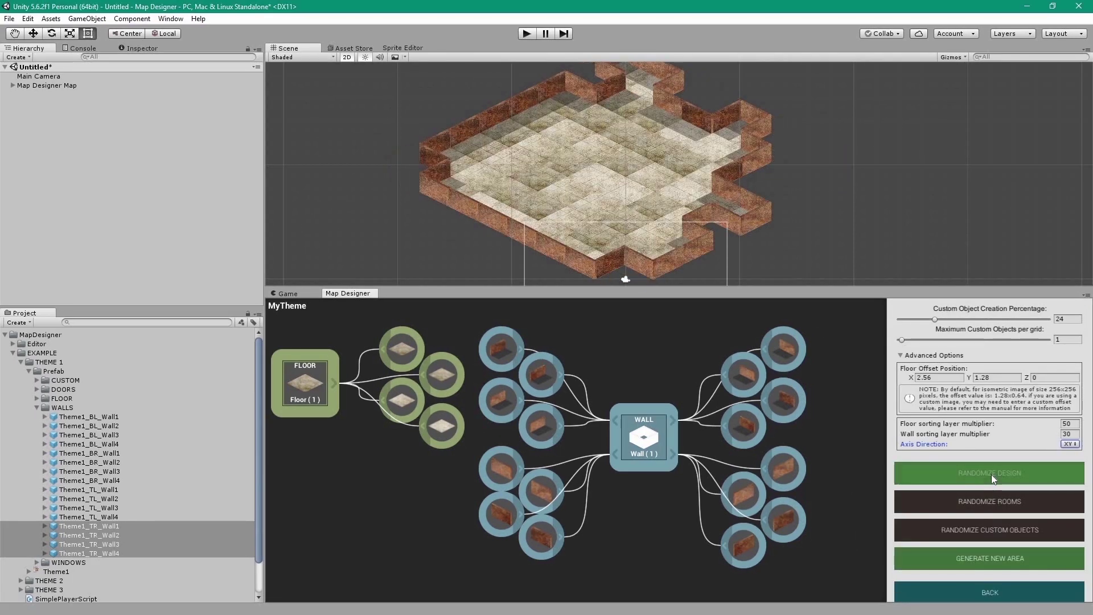
pyautogui.click(991, 474)
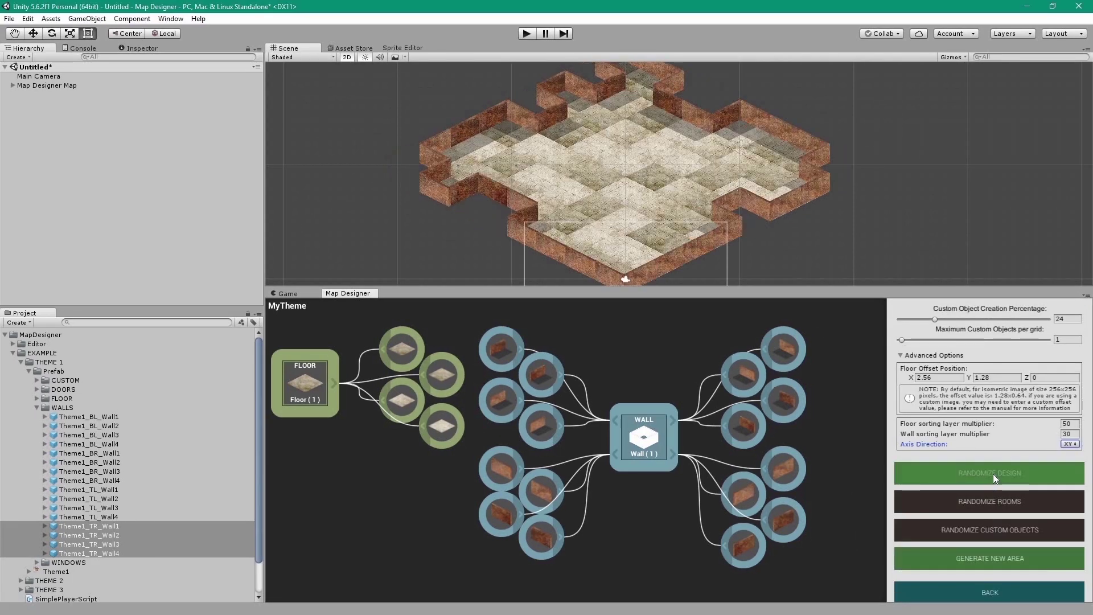
# - Collapse the WALLS folder, return to the main node options and create a door node in the empty area below the wall nodes
pyautogui.click(37, 408)
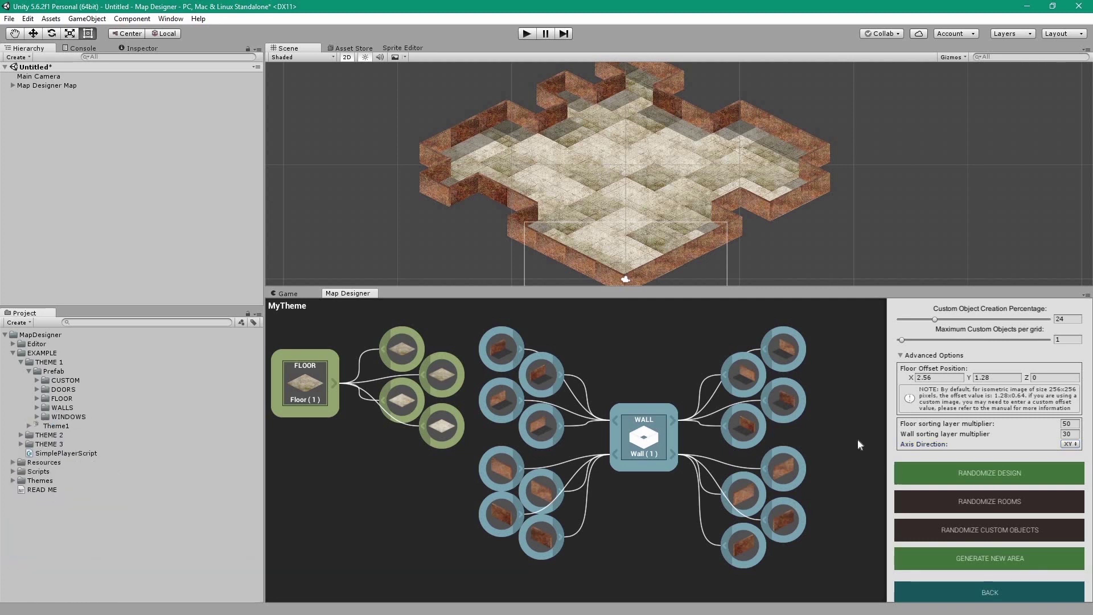
pyautogui.click(933, 583)
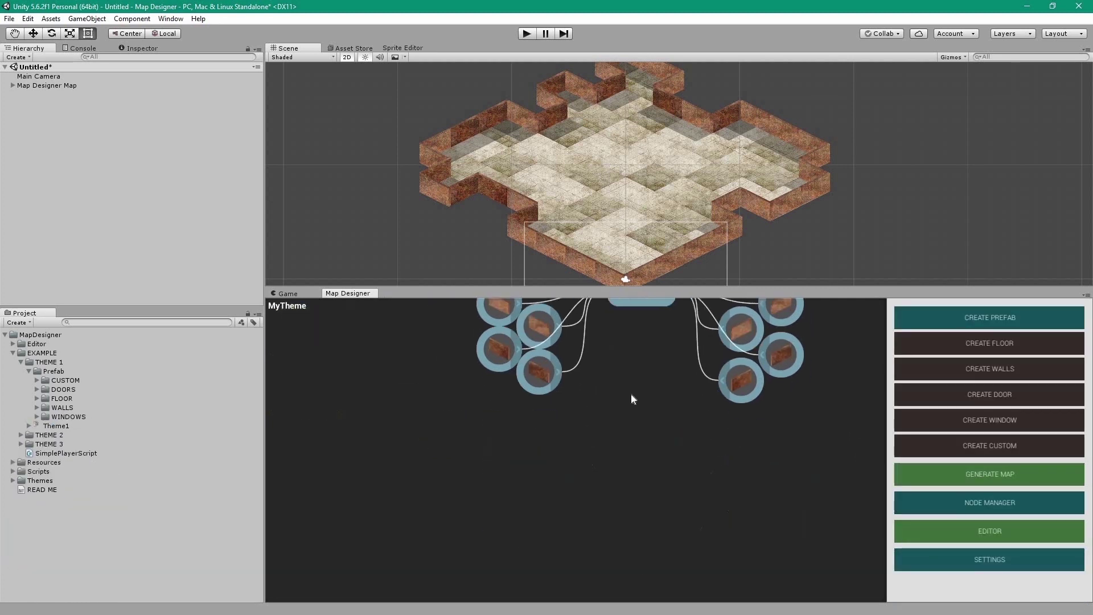
pyautogui.click(971, 398)
pyautogui.moveTo(398, 492); pyautogui.dragTo(623, 502)
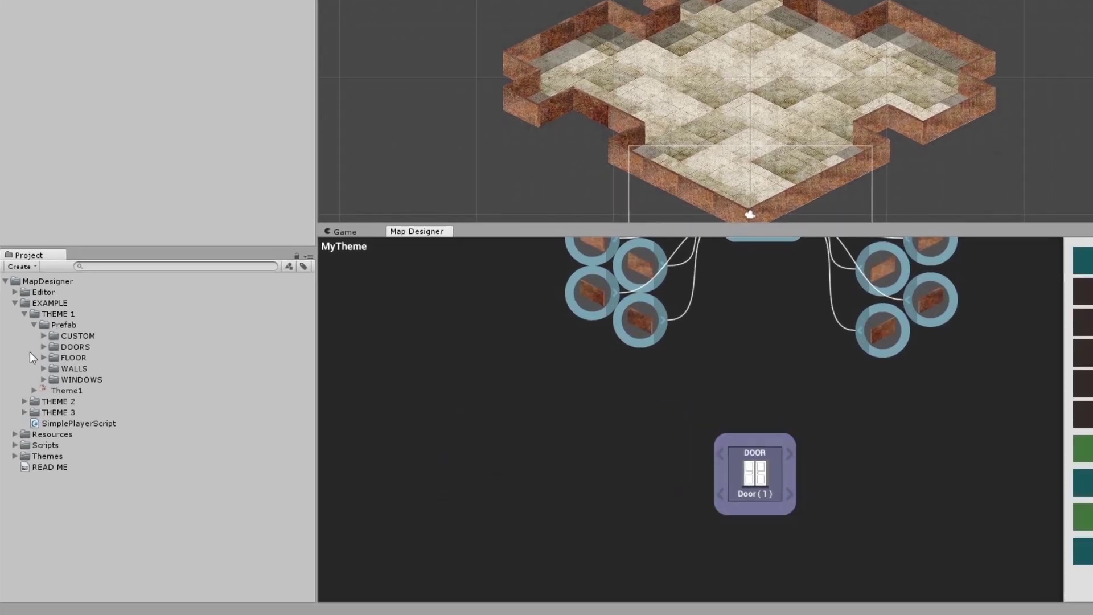
# - Add the four Theme1_BL_Door prefabs from the DOORS folder to the canvas and connect them to the door node's bottom-left connector
pyautogui.click(36, 389)
pyautogui.click(118, 356)
pyautogui.keyDown('shift'); pyautogui.click(120, 391); pyautogui.keyUp('shift')
pyautogui.moveTo(145, 361); pyautogui.dragTo(623, 500)
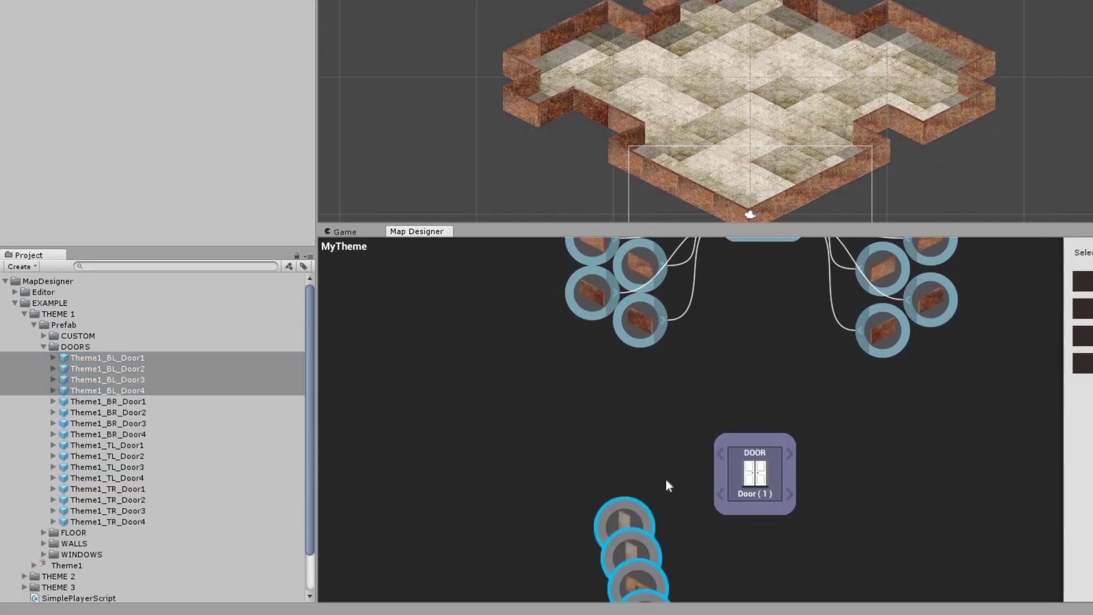
# - Add the four Theme1_BR_Door prefabs beside the door node and connect them to its bottom-right connector
pyautogui.click(108, 402)
pyautogui.keyDown('shift'); pyautogui.click(128, 435); pyautogui.keyUp('shift')
pyautogui.moveTo(128, 435); pyautogui.dragTo(787, 438)
pyautogui.click(739, 398)
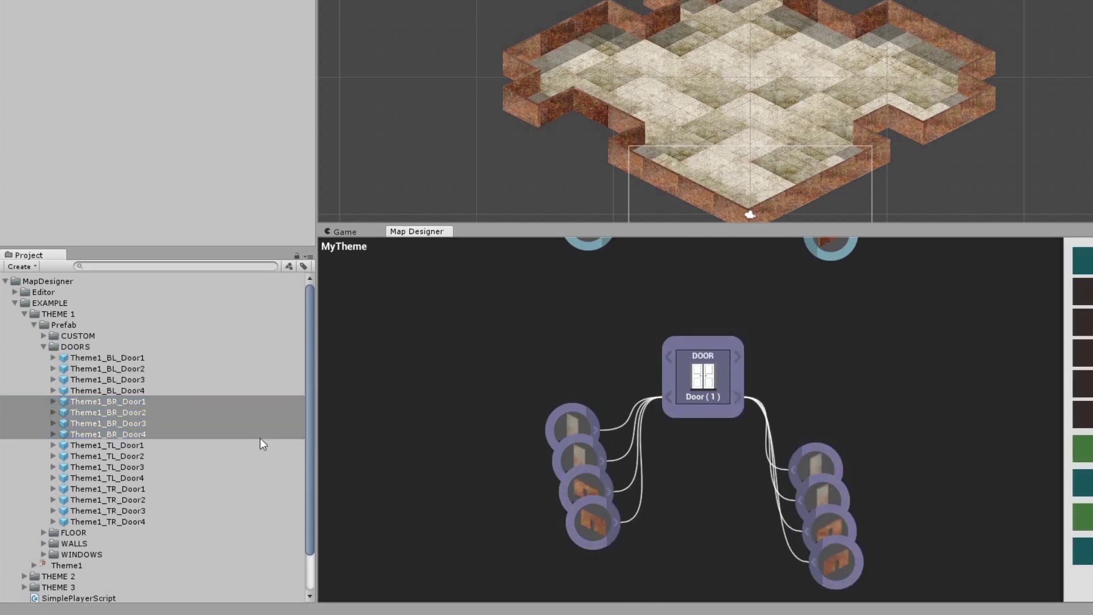
# - Add the four Theme1_TL_Door prefabs beside the door node and connect them to its top-left connector
pyautogui.click(142, 445)
pyautogui.keyDown('shift'); pyautogui.click(135, 477); pyautogui.keyUp('shift')
pyautogui.moveTo(135, 478); pyautogui.dragTo(445, 310)
pyautogui.click(670, 356)
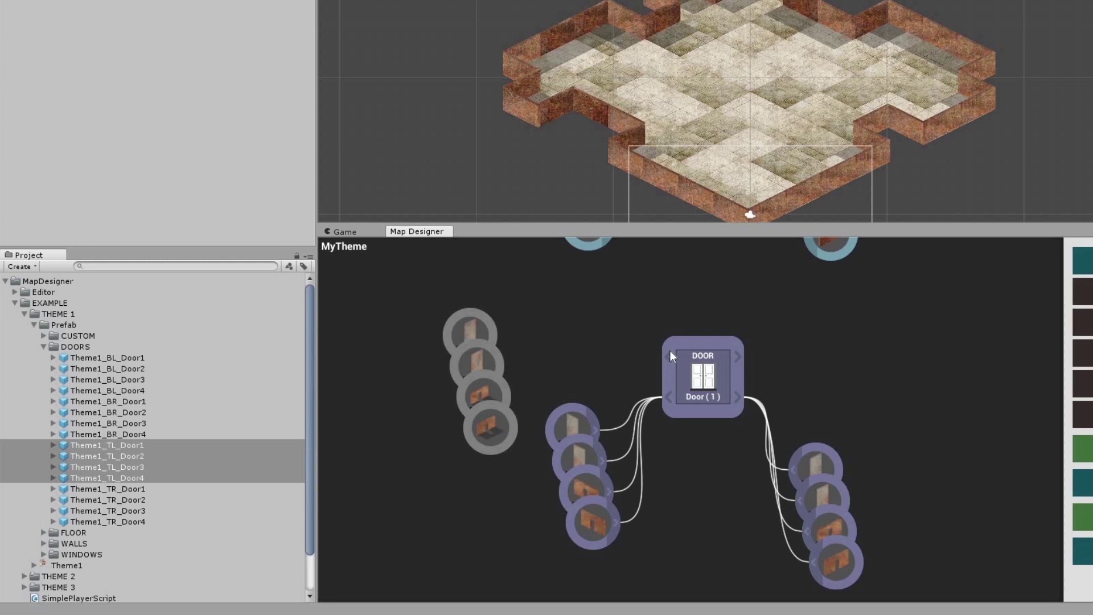
# - Connect the four Theme1_TR_Door prefabs to the door node's top-right connector, and automatically reposition the nodes
pyautogui.click(108, 488)
pyautogui.keyDown('shift'); pyautogui.click(131, 520); pyautogui.keyUp('shift')
pyautogui.moveTo(131, 520); pyautogui.dragTo(927, 319)
pyautogui.click(747, 359)
pyautogui.rightClick(815, 377)
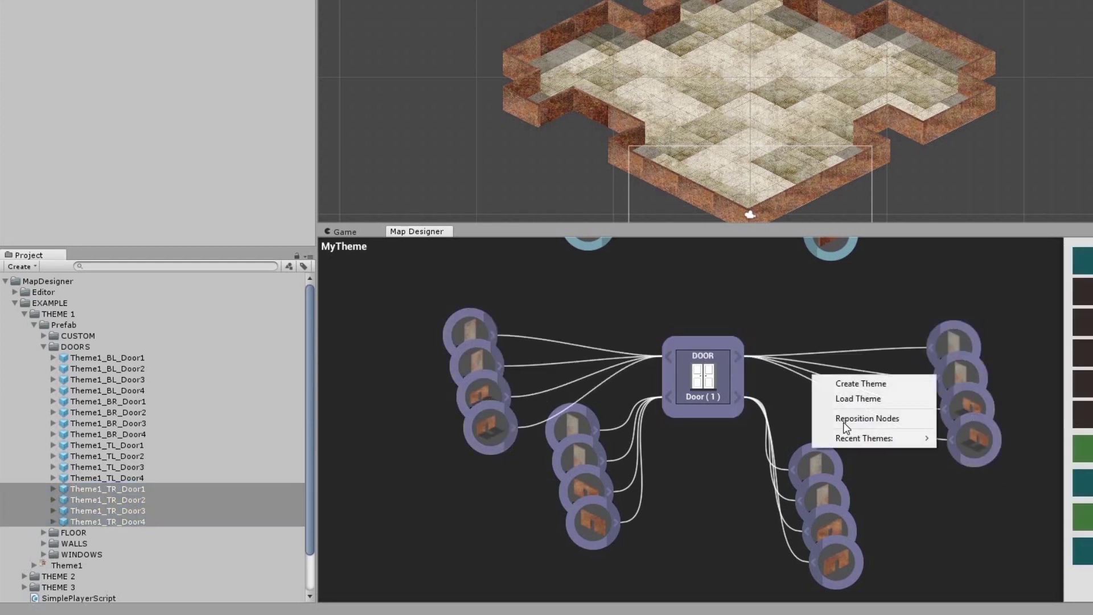
pyautogui.click(853, 419)
# - Inspect the Theme1_TL_Door4 and Theme1_TL_Door2 nodes to compare a door with a built-in wall and a standalone door
pyautogui.scroll(-5, 743, 367)
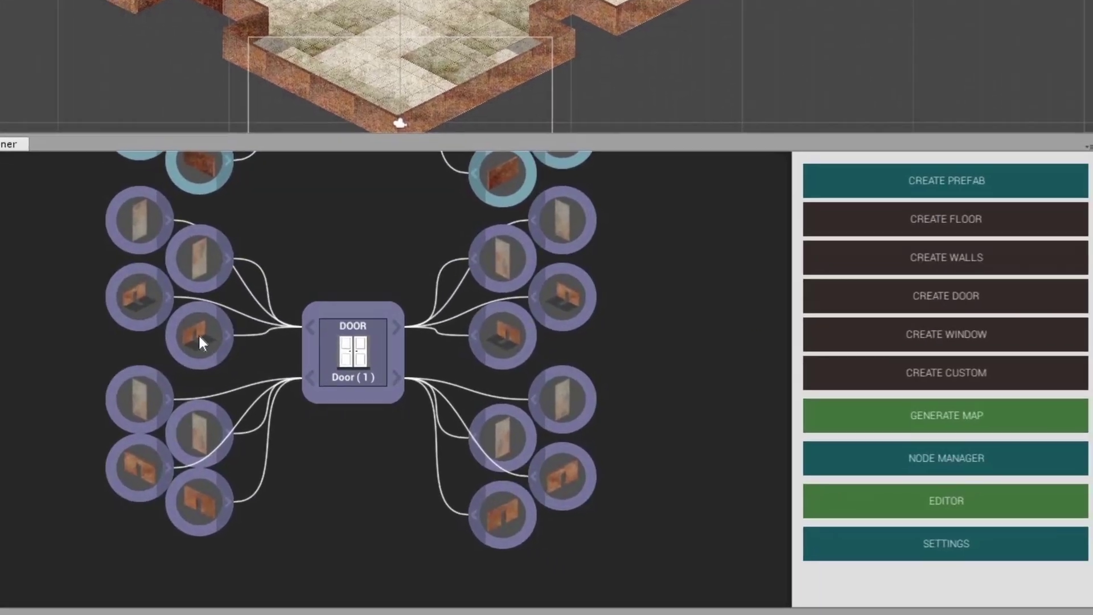
pyautogui.click(589, 382)
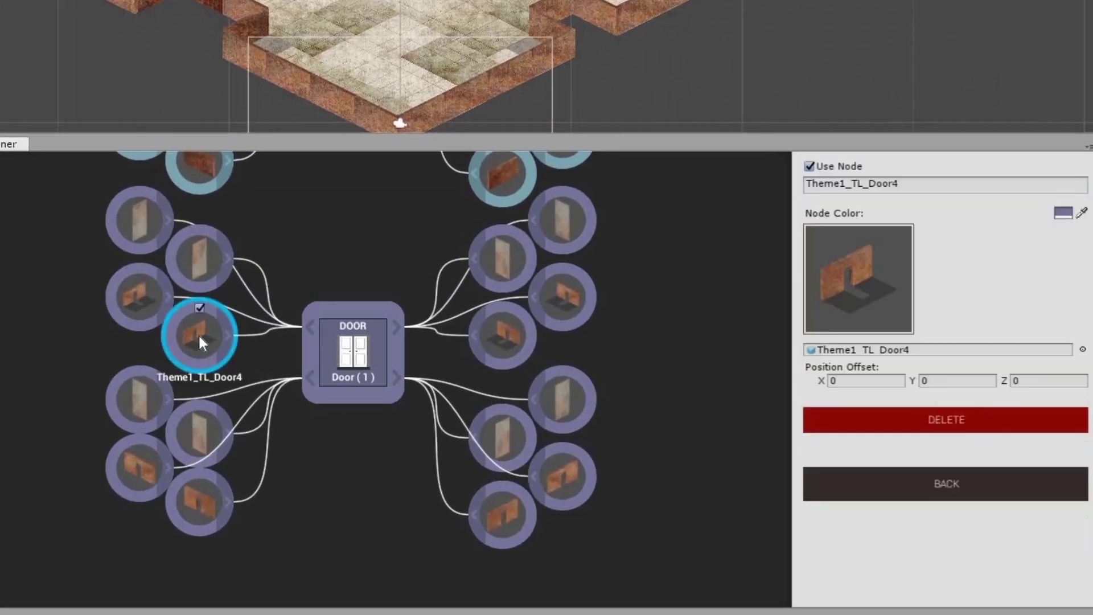
pyautogui.click(205, 273)
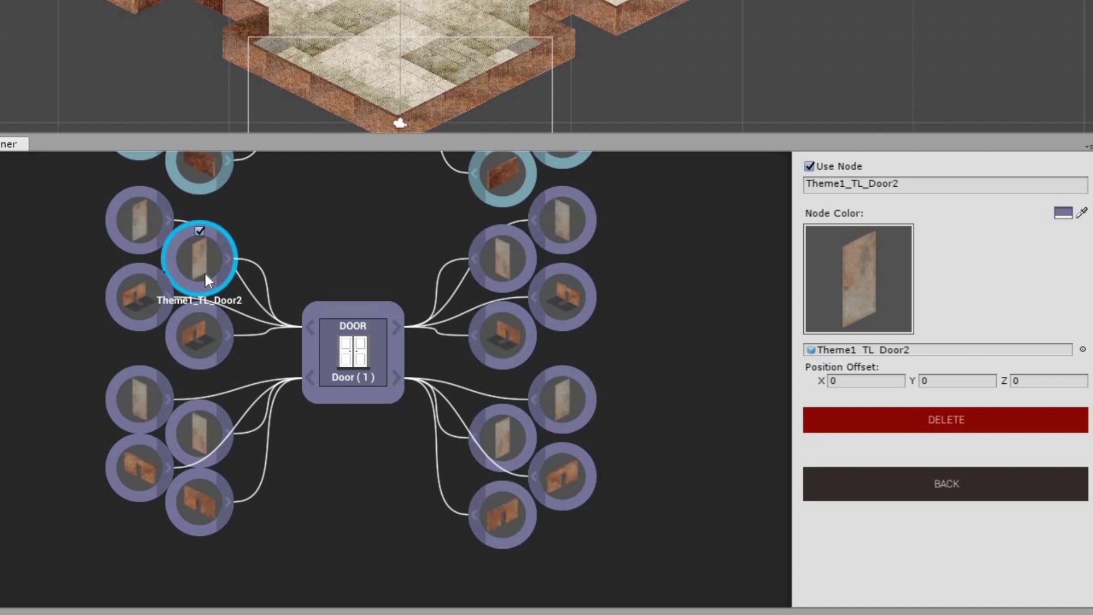
# - In the door node's settings, switch the third and fourth top-left and top-right door prefabs to Exclude Wall
pyautogui.click(362, 360)
pyautogui.scroll(-3, 945, 407)
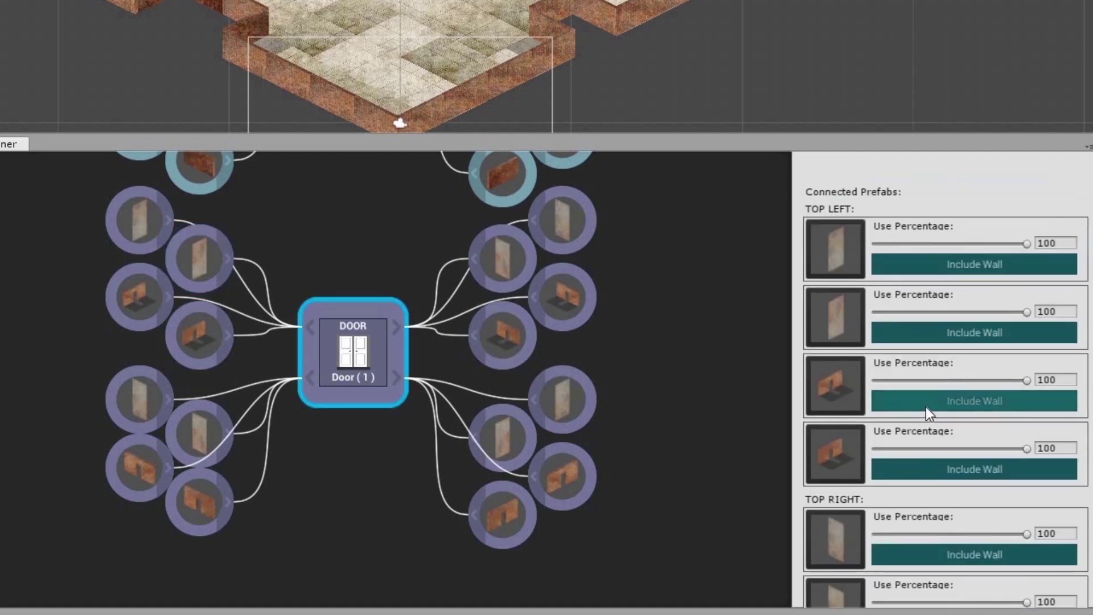
pyautogui.click(926, 405)
pyautogui.click(940, 468)
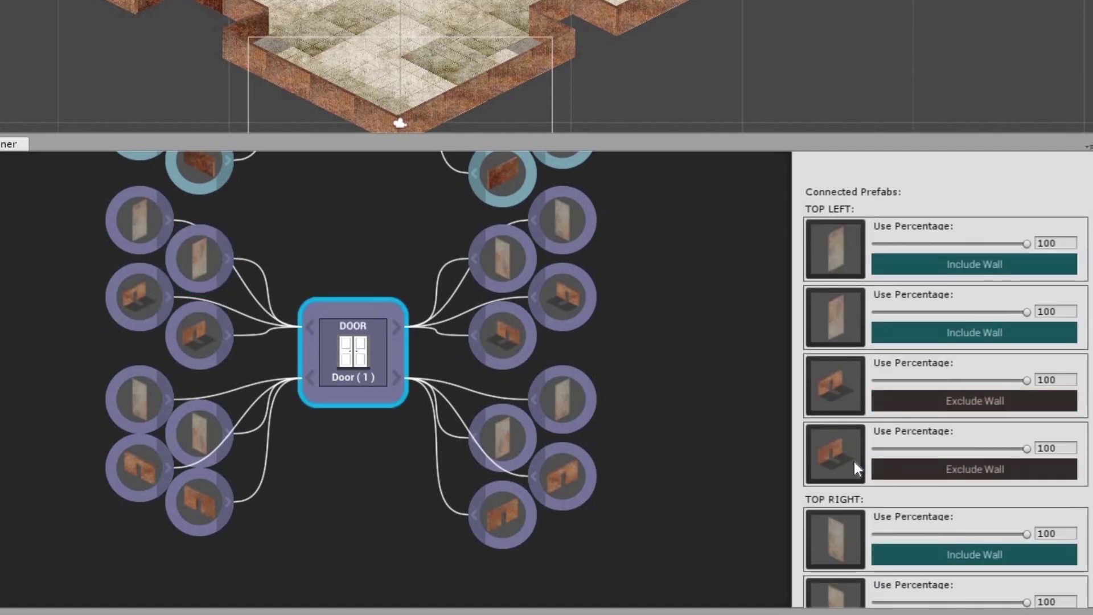
pyautogui.scroll(-5, 856, 464)
pyautogui.click(963, 433)
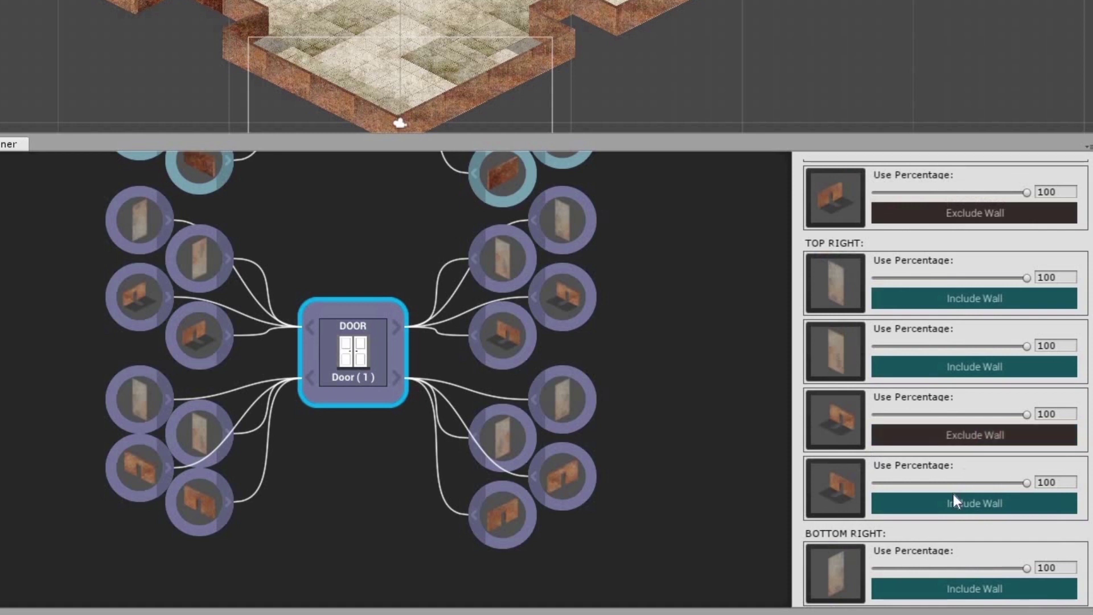
pyautogui.click(953, 498)
# - Switch the third and fourth bottom-right and bottom-left door prefabs of the door node to Exclude Wall
pyautogui.scroll(-5, 862, 464)
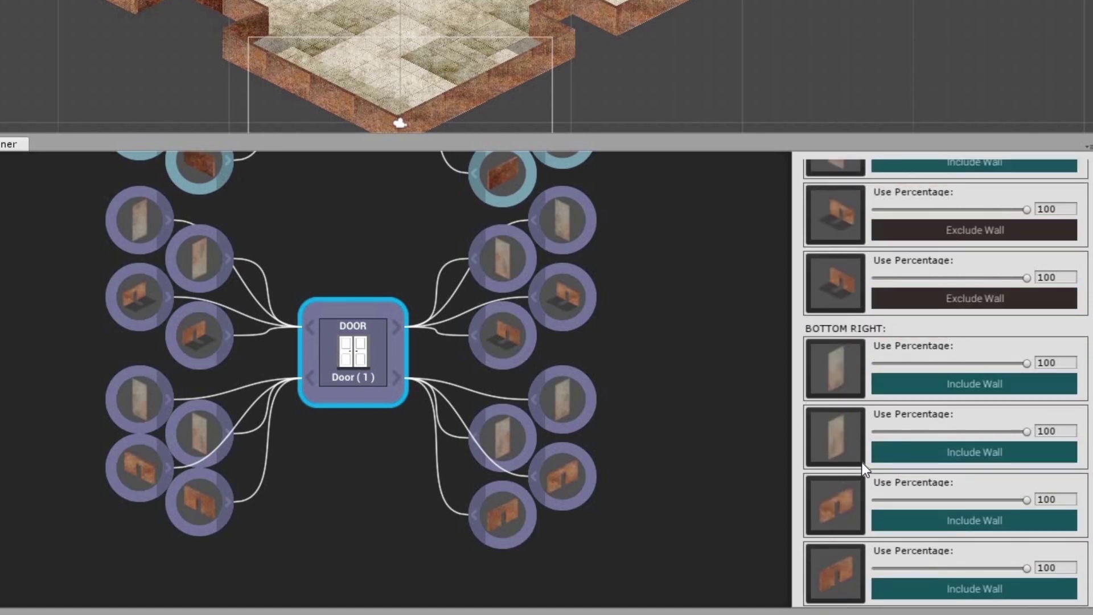
pyautogui.click(942, 464)
pyautogui.click(946, 535)
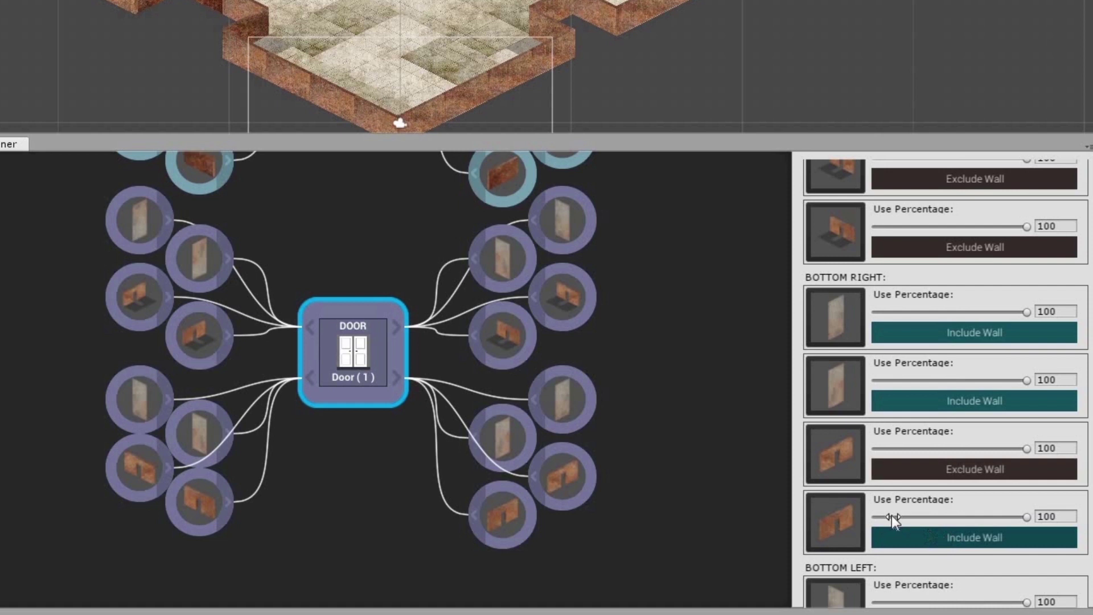
pyautogui.scroll(-5, 859, 498)
pyautogui.scroll(-1, 859, 497)
pyautogui.click(929, 455)
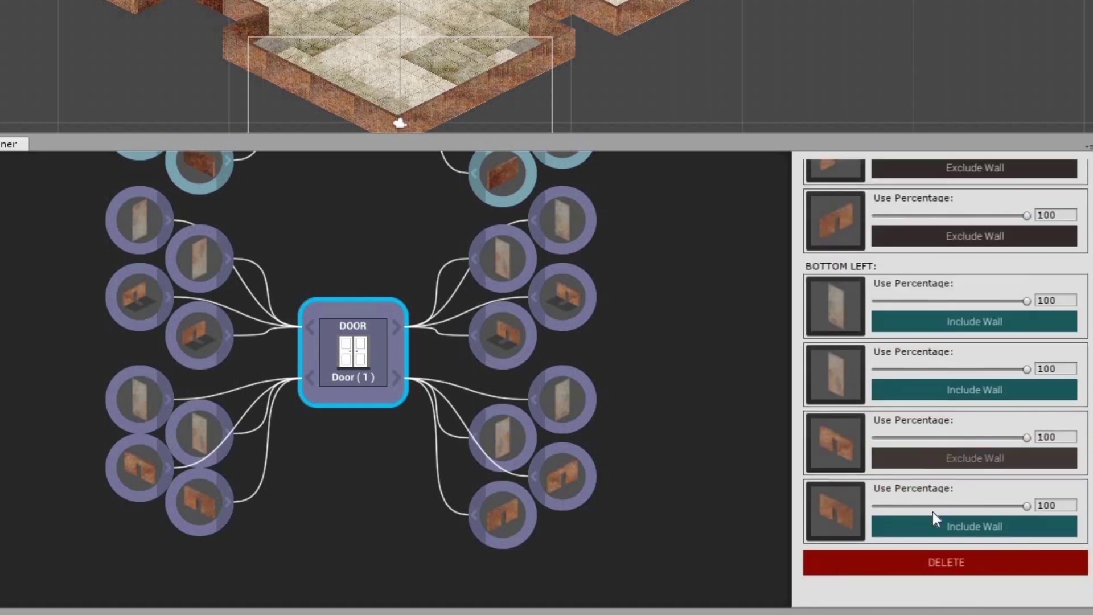
pyautogui.click(932, 522)
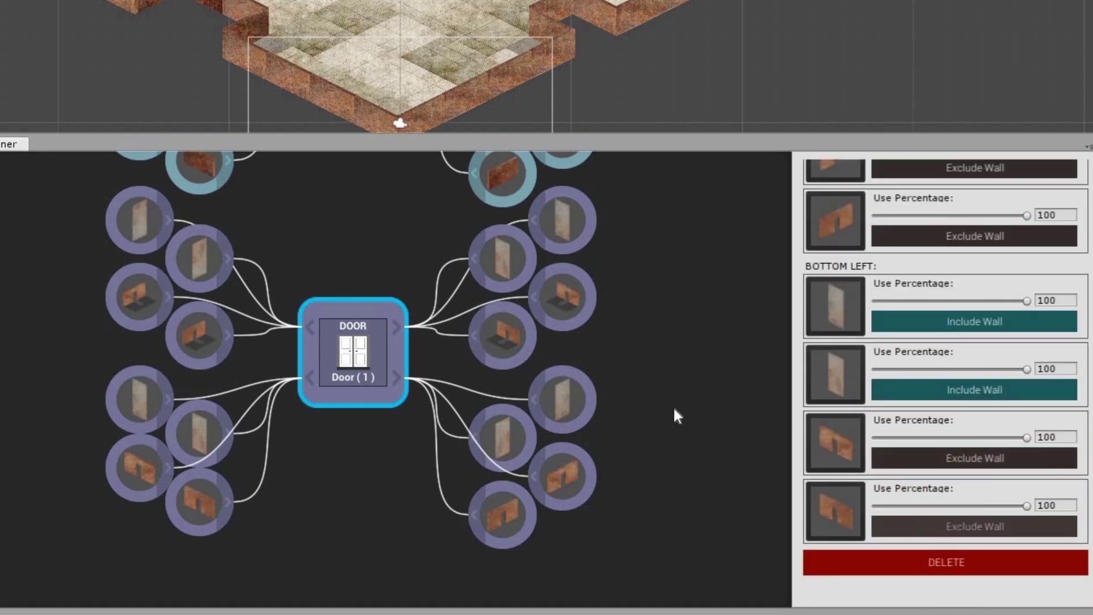
# - Deselect the door node, set the map's Wall-Door Ratio to 37.1 and randomize the design to include doors
pyautogui.click(661, 345)
pyautogui.click(898, 409)
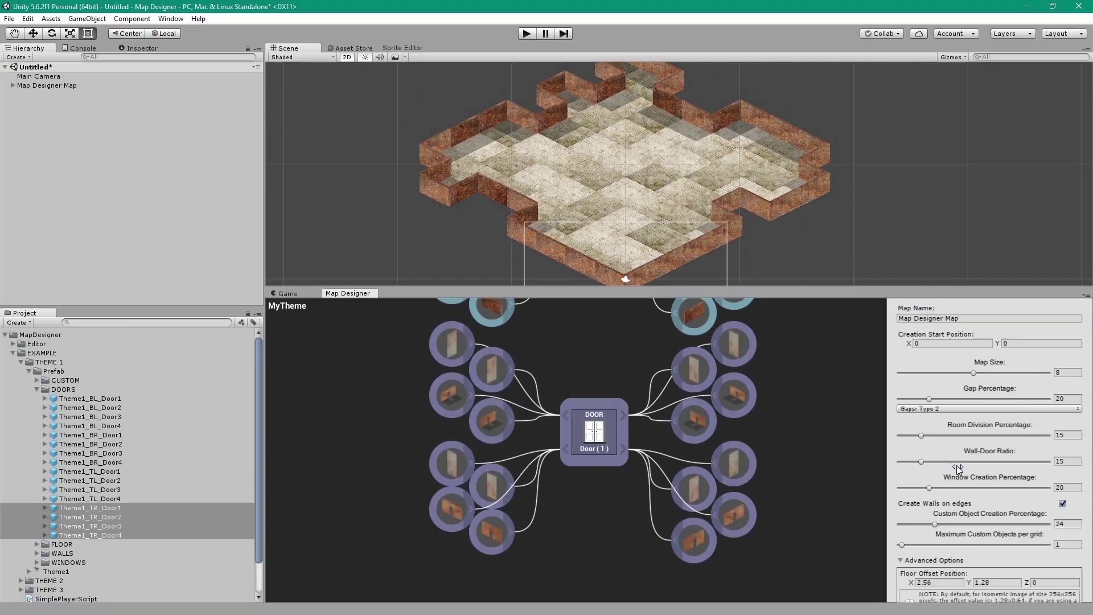
pyautogui.click(956, 462)
pyautogui.scroll(-3, 969, 512)
pyautogui.click(976, 542)
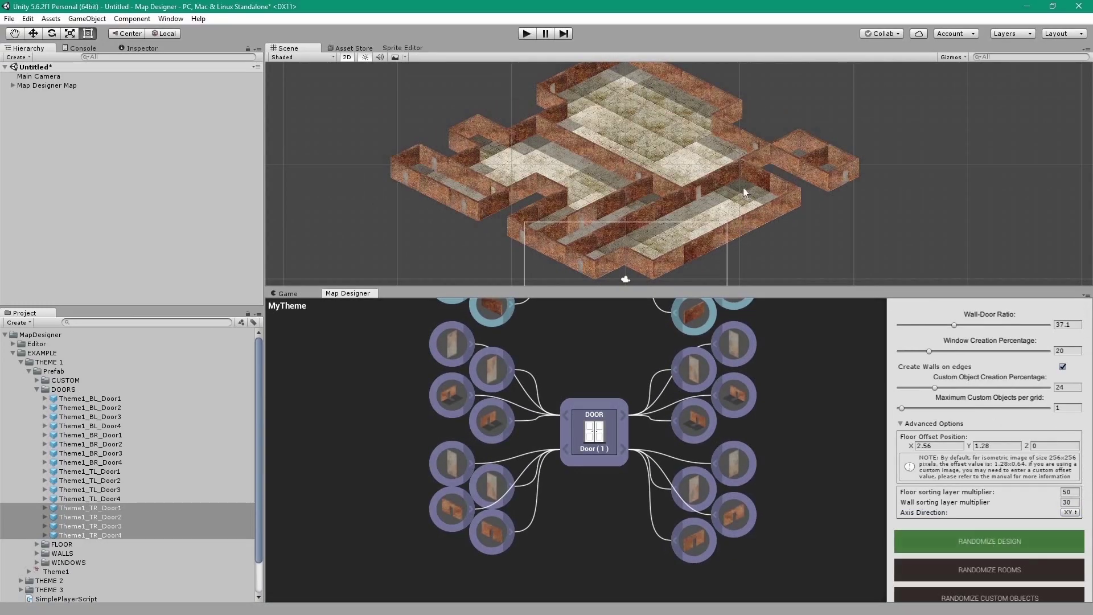
# - Select a generated door on the inner wall in the scene and try moving it away from the wall with the Move tool
pyautogui.scroll(8, 710, 197)
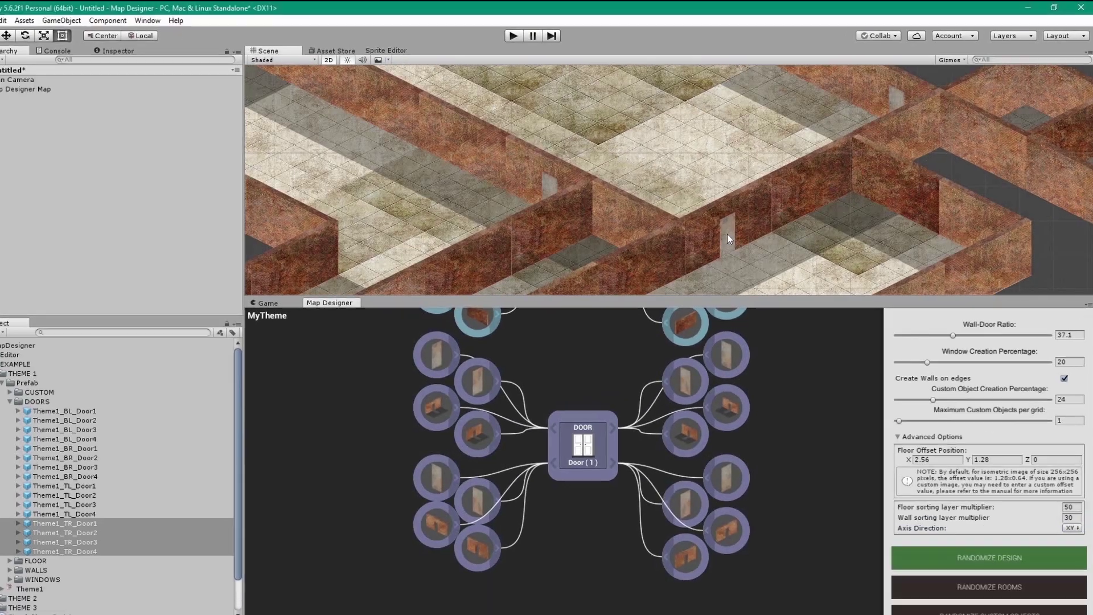
pyautogui.click(727, 234)
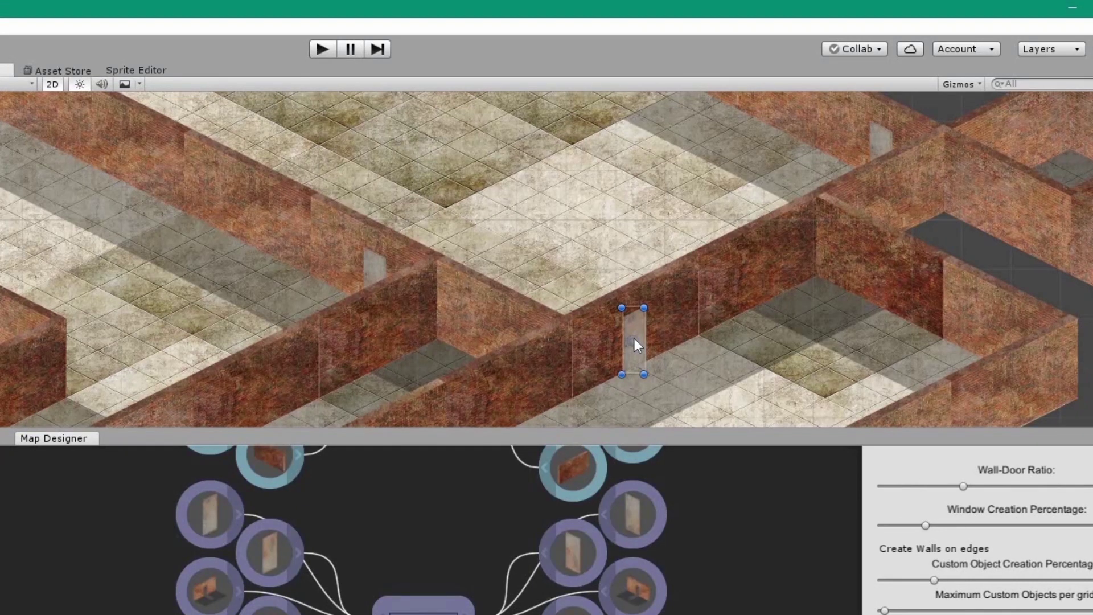
pyautogui.press('w')
pyautogui.moveTo(647, 330); pyautogui.dragTo(705, 349)
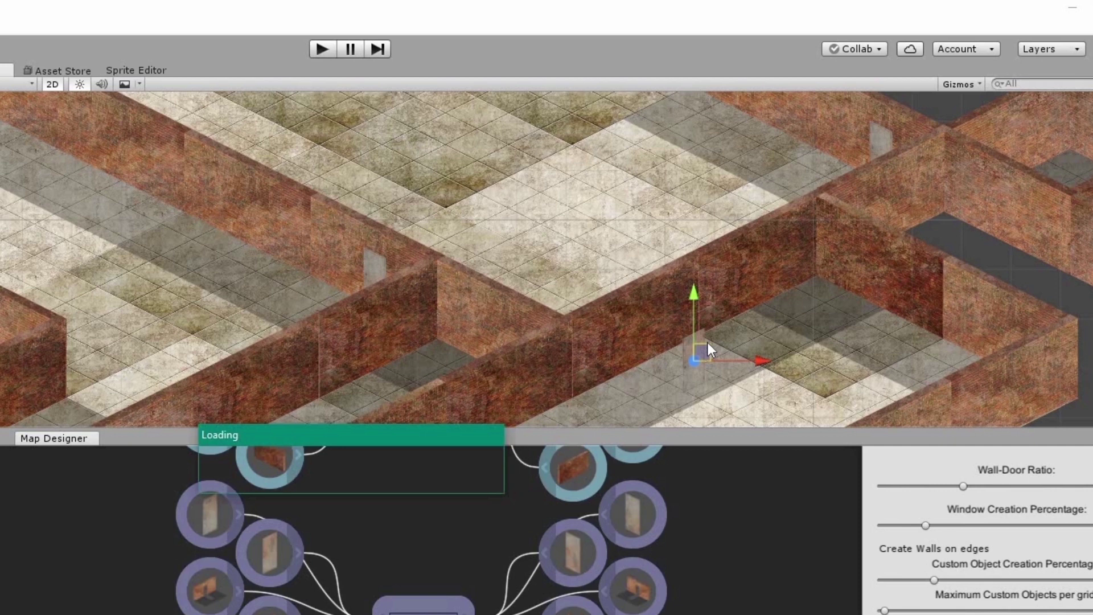
pyautogui.scroll(-5, 732, 328)
pyautogui.scroll(-2, 732, 328)
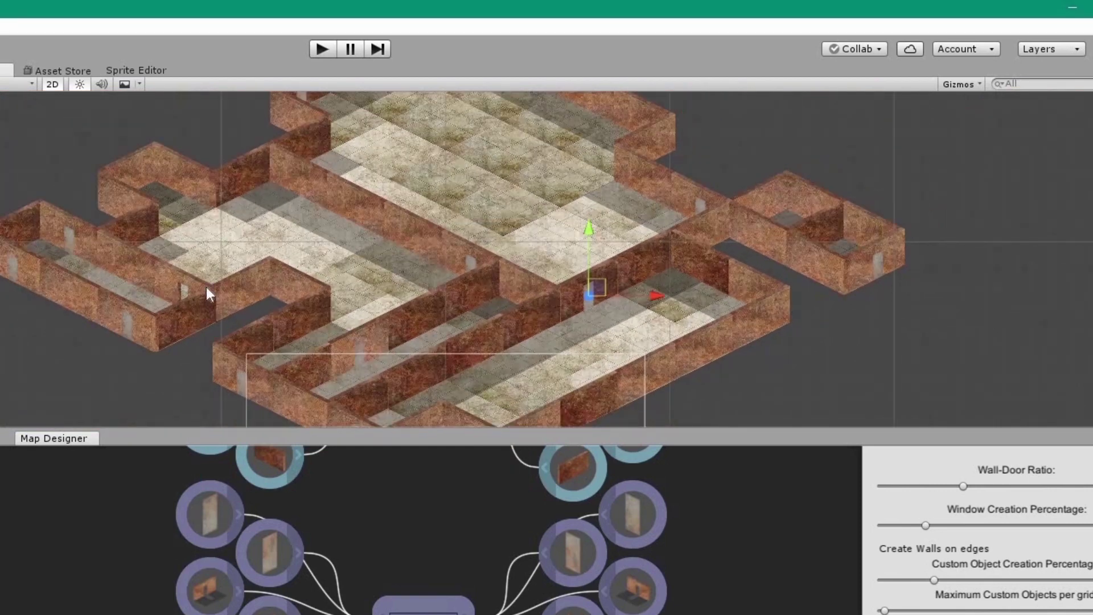
# - Try moving the door on the far-left room's wall away from its position in the scene and undo the move
pyautogui.click(180, 280)
pyautogui.moveTo(309, 270); pyautogui.dragTo(587, 285, button='middle')
pyautogui.scroll(5, 466, 306)
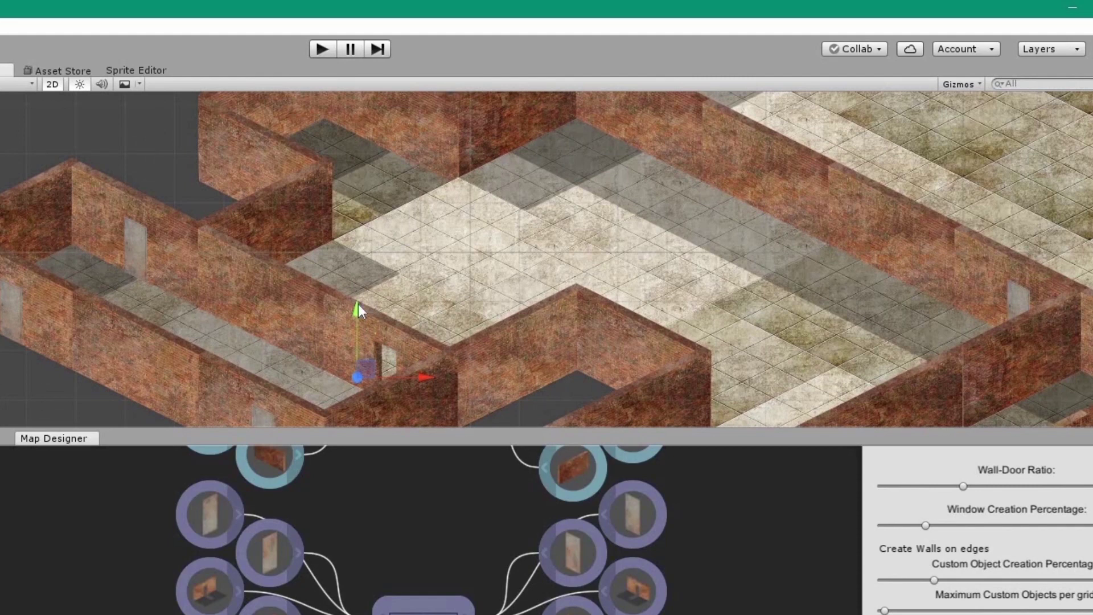
pyautogui.moveTo(359, 311); pyautogui.dragTo(377, 172)
pyautogui.hotkey('ctrl', 'z')
pyautogui.scroll(-10, 760, 328)
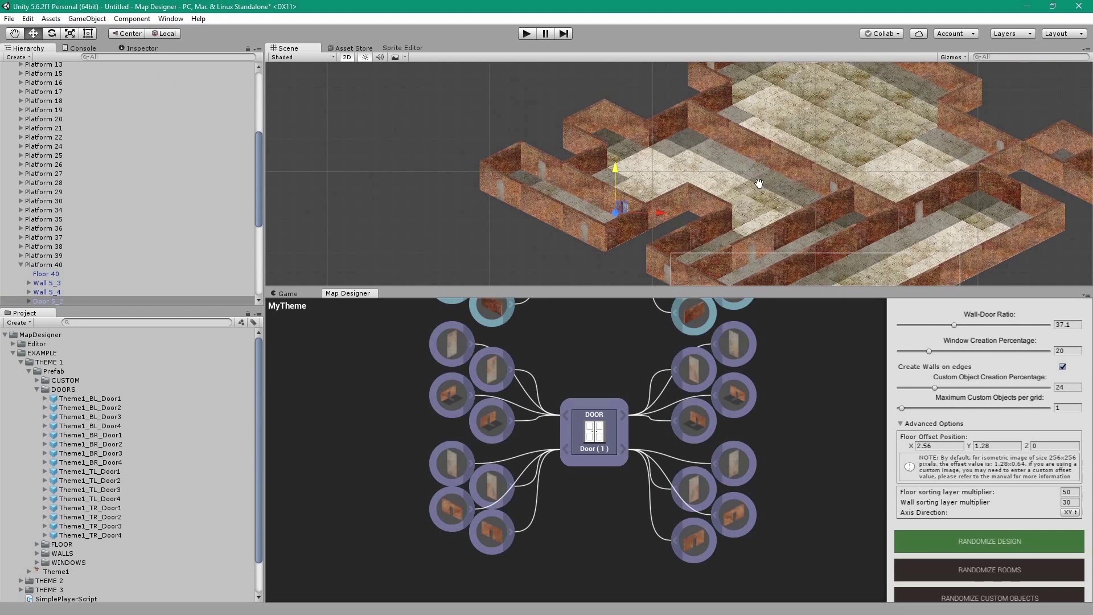
pyautogui.moveTo(759, 183); pyautogui.dragTo(611, 190, button='middle')
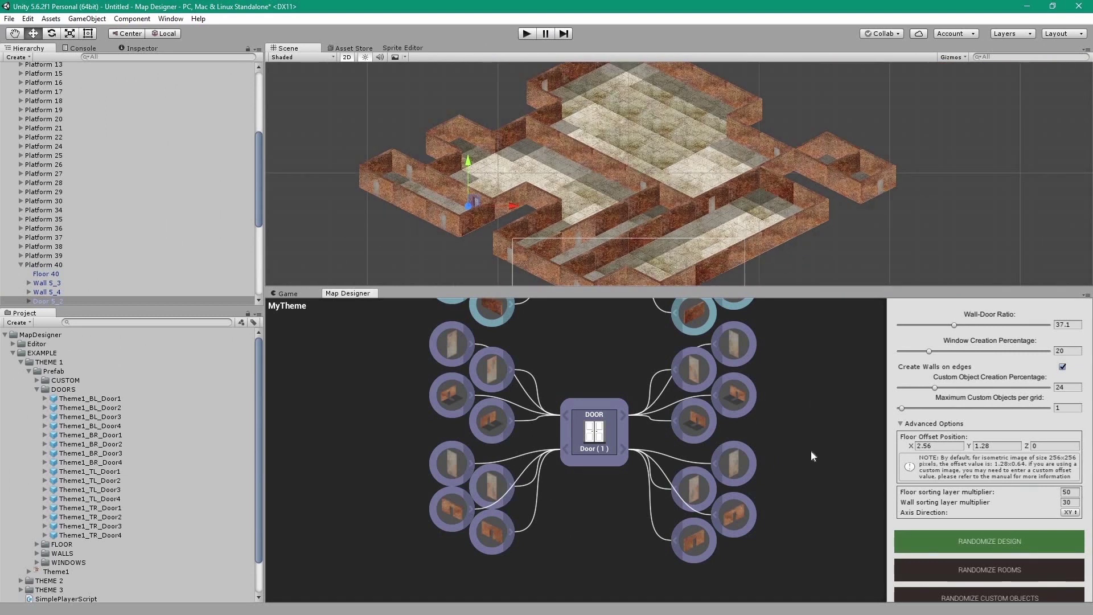
# - Leave the map generation settings and create a window node in the empty area below the door node
pyautogui.scroll(-3, 1005, 561)
pyautogui.click(995, 572)
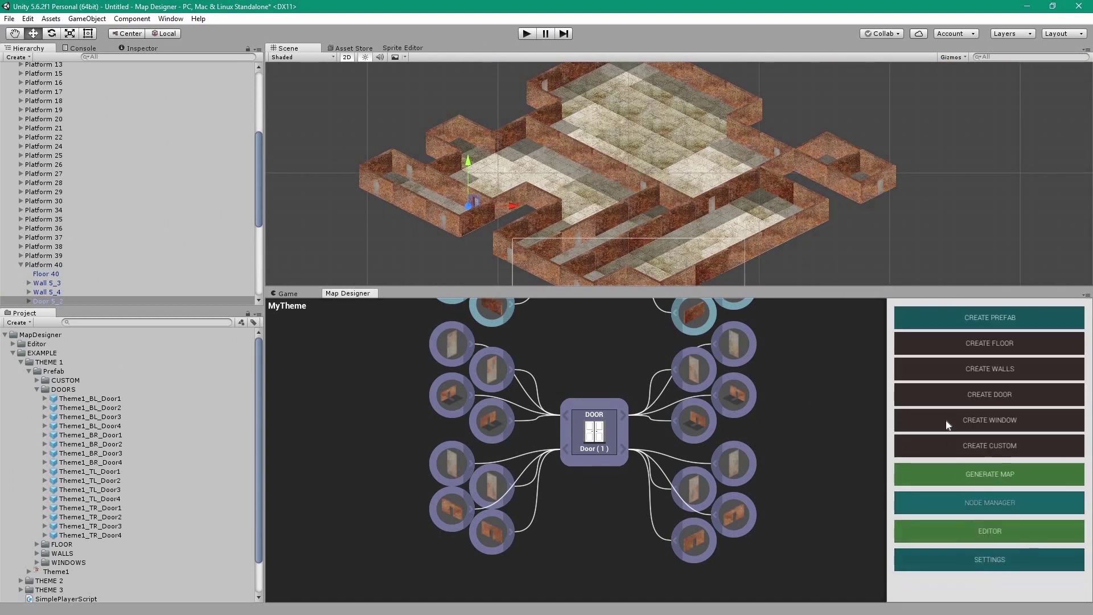
pyautogui.moveTo(813, 422); pyautogui.dragTo(861, 255)
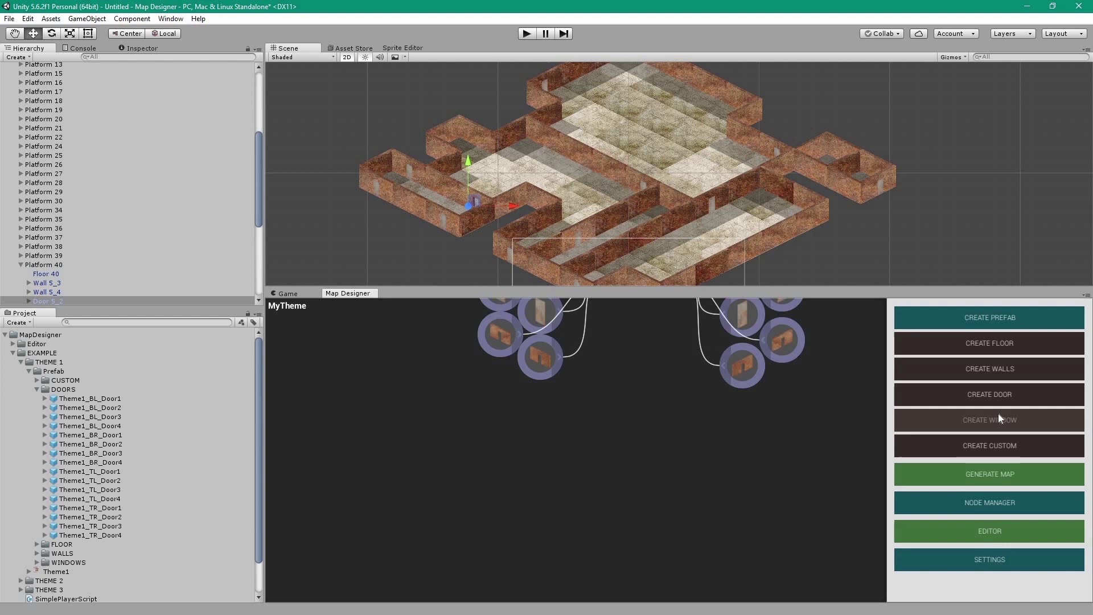
pyautogui.click(998, 414)
pyautogui.moveTo(394, 493); pyautogui.dragTo(621, 480)
# - Expand the WINDOWS prefab folder and connect Theme1_BL_Window1 and Theme1_BL_Window2 to the window node's bottom-left connector
pyautogui.click(36, 390)
pyautogui.click(35, 413)
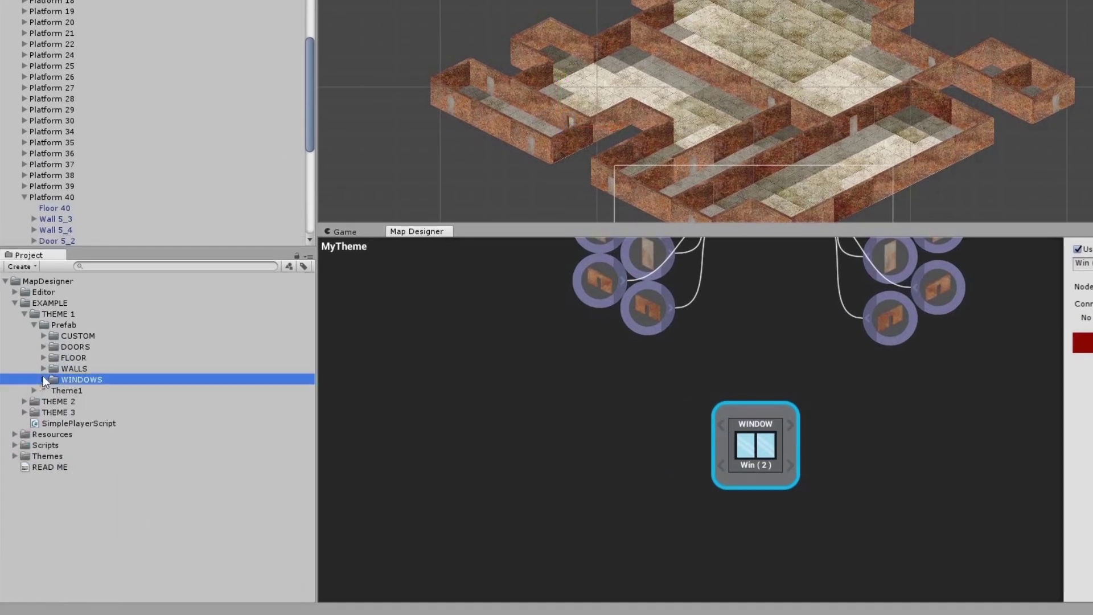
pyautogui.click(43, 379)
pyautogui.click(127, 392)
pyautogui.keyDown('shift'); pyautogui.click(126, 401); pyautogui.keyUp('shift')
pyautogui.moveTo(126, 401); pyautogui.dragTo(718, 467)
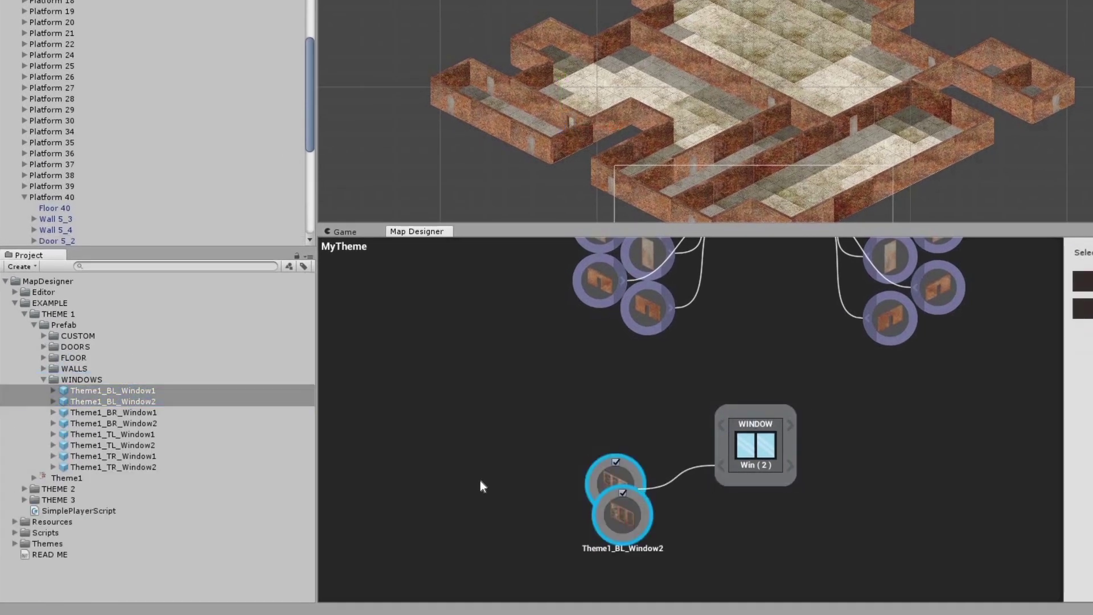
# - Connect both Theme1_BR window prefabs to the window node's bottom-right connector and both Theme1_TL window prefabs to its top-left connector
pyautogui.click(112, 412)
pyautogui.keyDown('shift'); pyautogui.click(113, 422); pyautogui.keyUp('shift')
pyautogui.moveTo(112, 422); pyautogui.dragTo(790, 466)
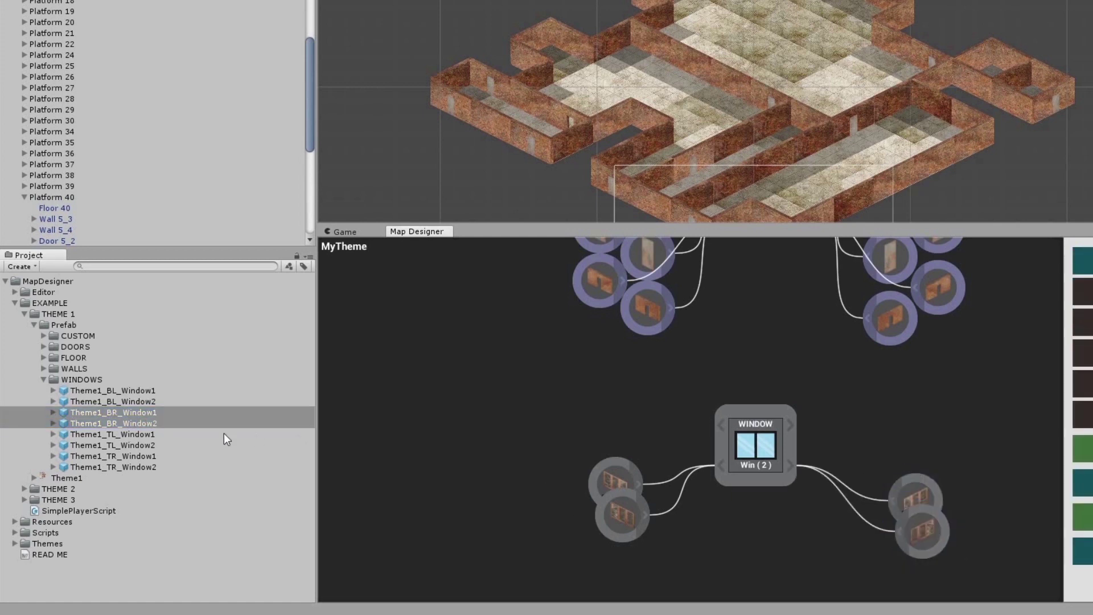
pyautogui.click(224, 434)
pyautogui.keyDown('shift'); pyautogui.click(172, 444); pyautogui.keyUp('shift')
pyautogui.moveTo(172, 444); pyautogui.dragTo(662, 408)
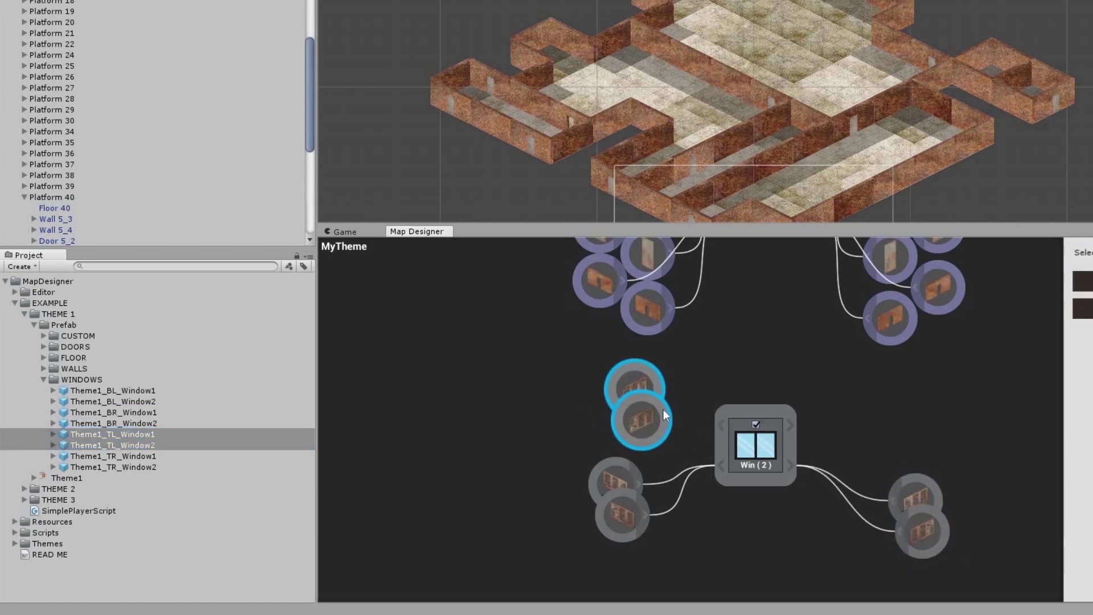
# - Connect Theme1_TR_Window1 and Theme1_TR_Window2 to the window node's top-right connector and deselect the nodes
pyautogui.click(138, 456)
pyautogui.keyDown('shift'); pyautogui.click(142, 467); pyautogui.keyUp('shift')
pyautogui.moveTo(141, 467); pyautogui.dragTo(870, 422)
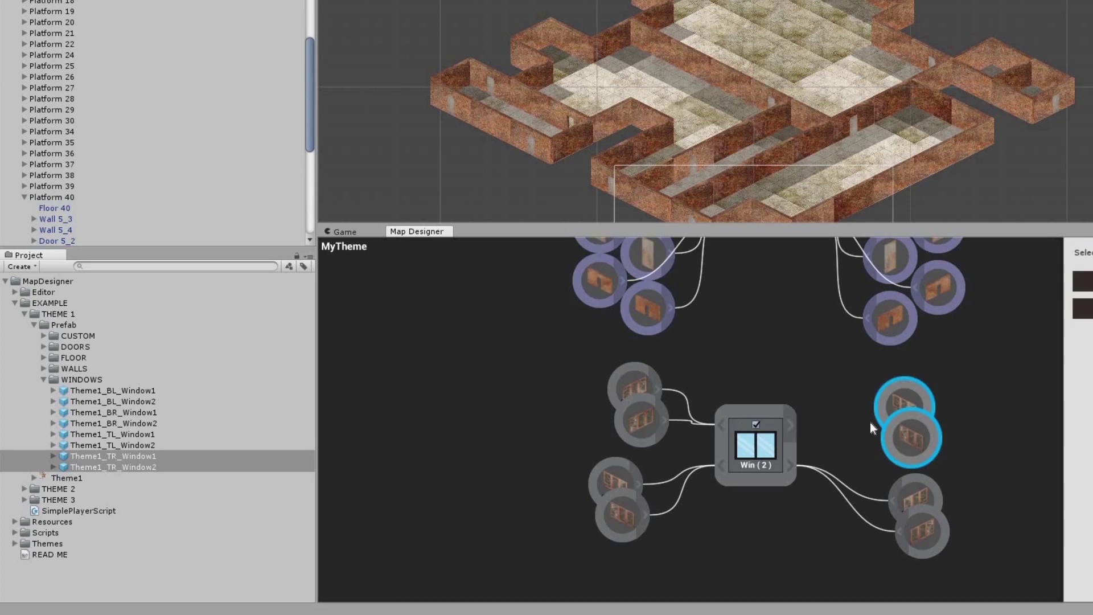
pyautogui.click(790, 424)
pyautogui.click(795, 373)
# - Open the map generation settings, randomize the design three times with the windows included and inspect a generated window up close
pyautogui.click(999, 473)
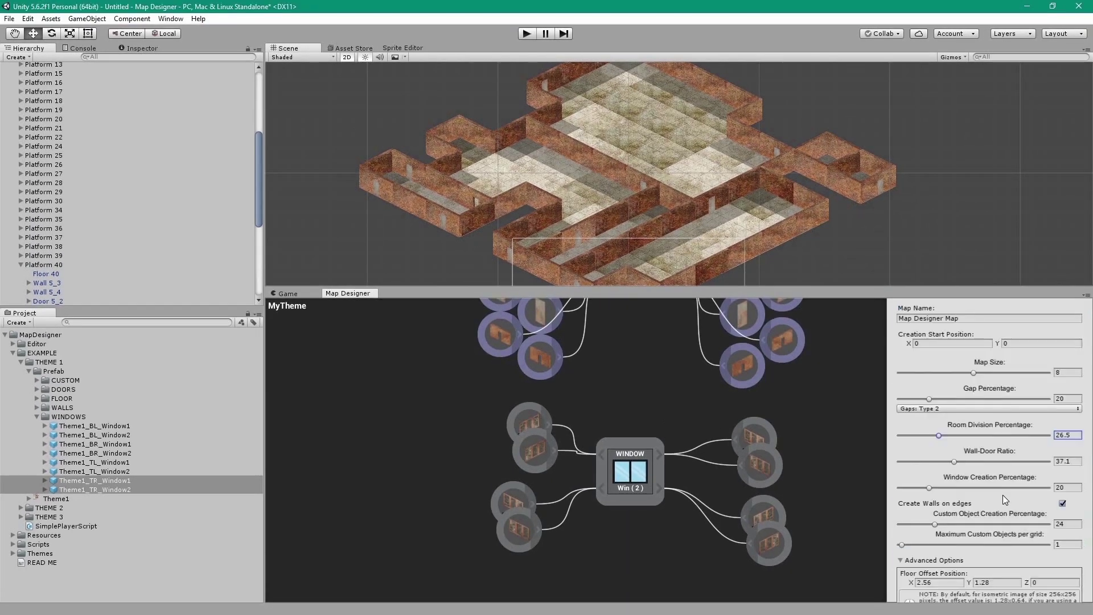
pyautogui.scroll(-4, 1002, 495)
pyautogui.click(1003, 479)
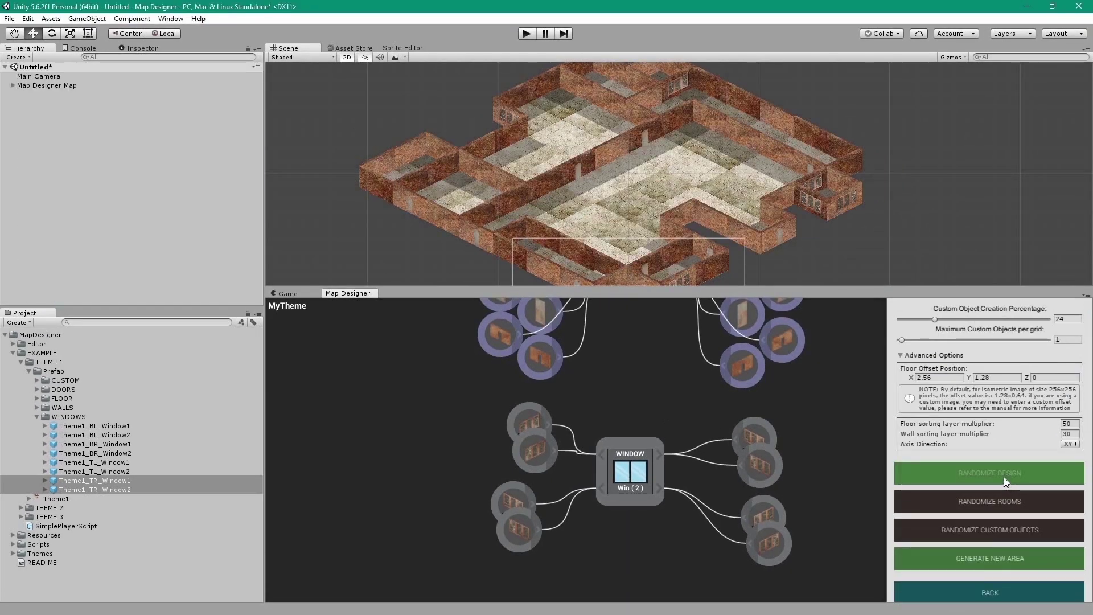
pyautogui.click(1004, 478)
pyautogui.click(1004, 478)
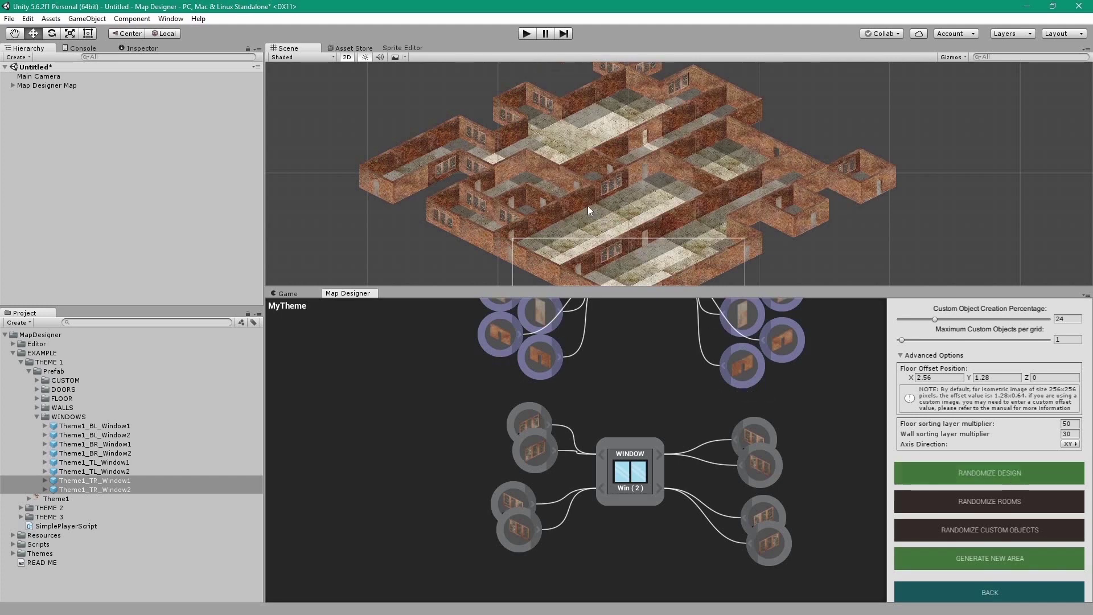
pyautogui.scroll(10, 589, 211)
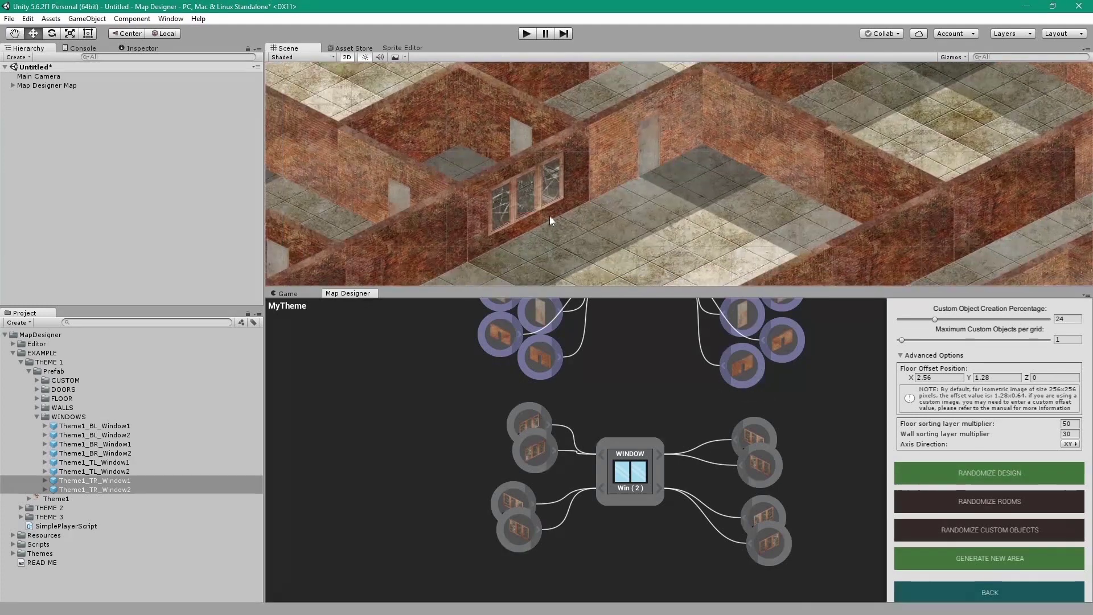
pyautogui.scroll(-5, 572, 223)
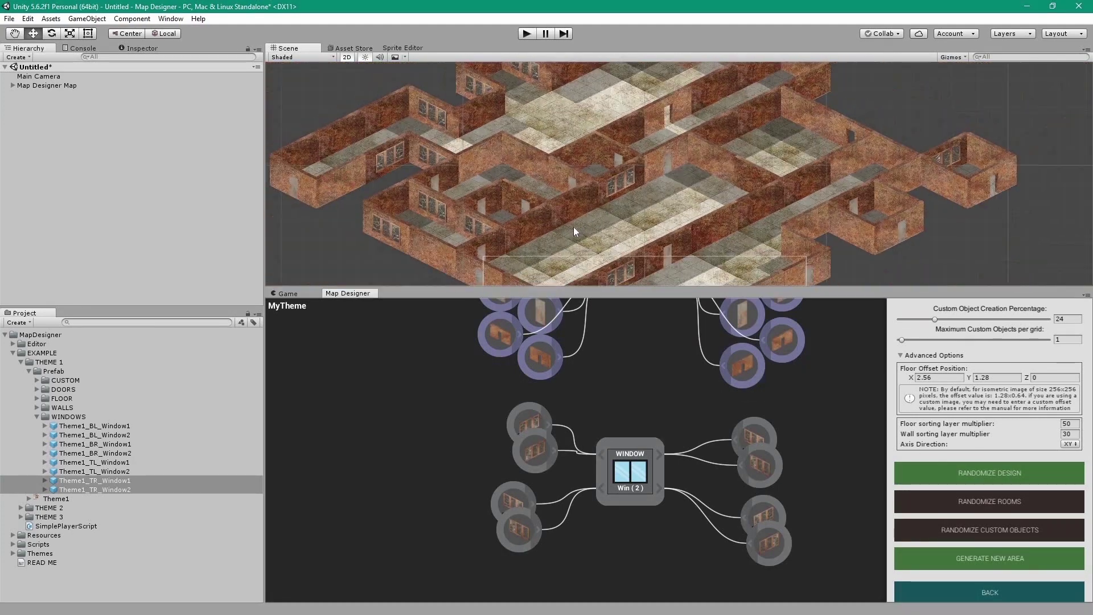
pyautogui.scroll(-3, 573, 227)
# - Leave the map generation settings and create a custom node in the empty area below the floor node
pyautogui.click(986, 589)
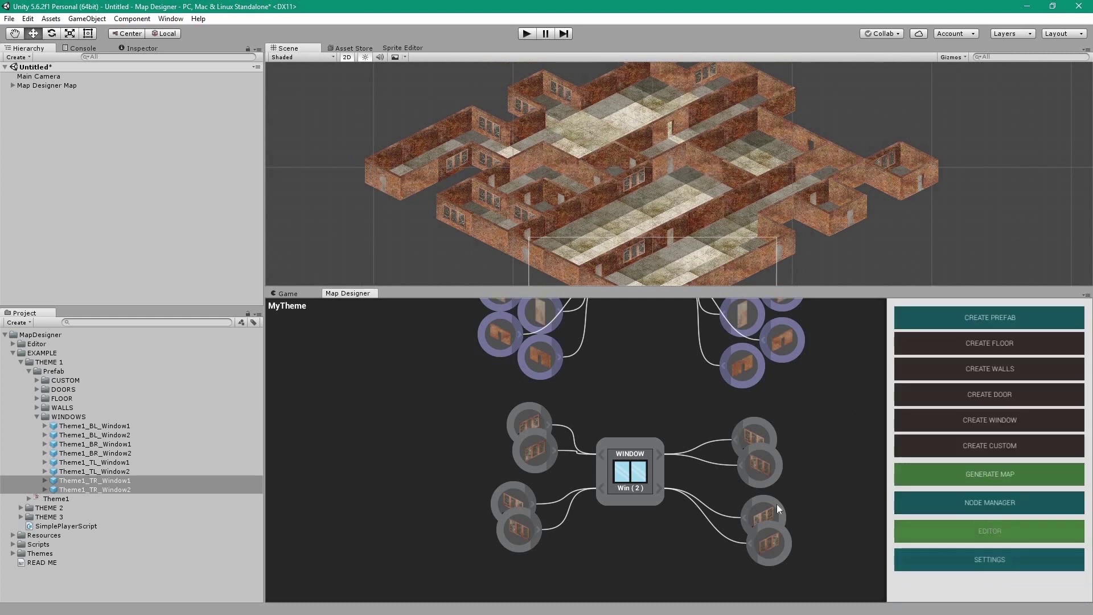
pyautogui.moveTo(449, 377); pyautogui.dragTo(598, 502)
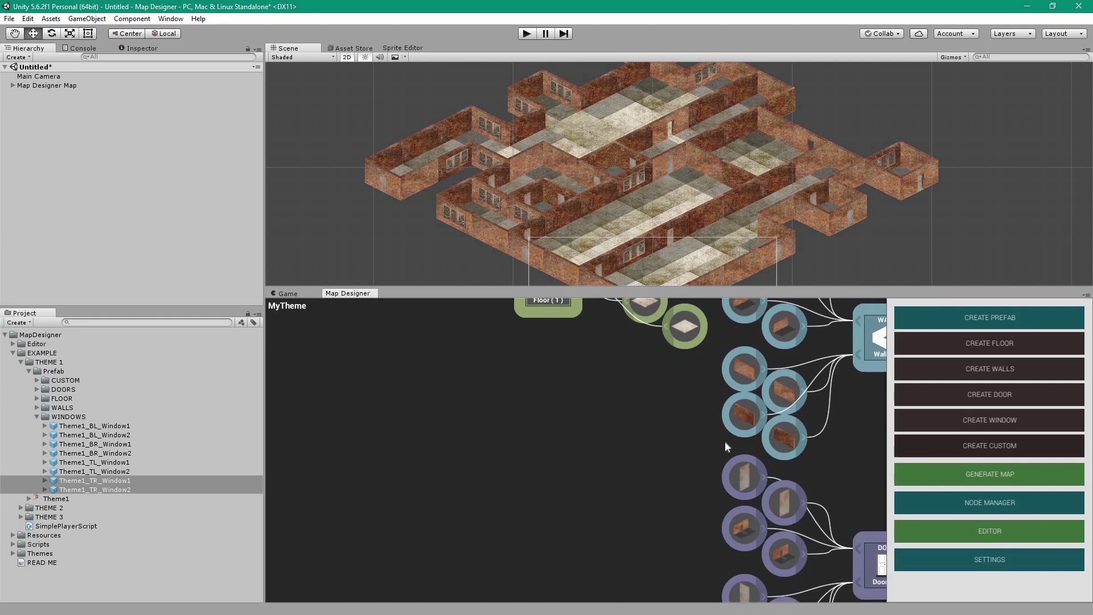
pyautogui.click(610, 452)
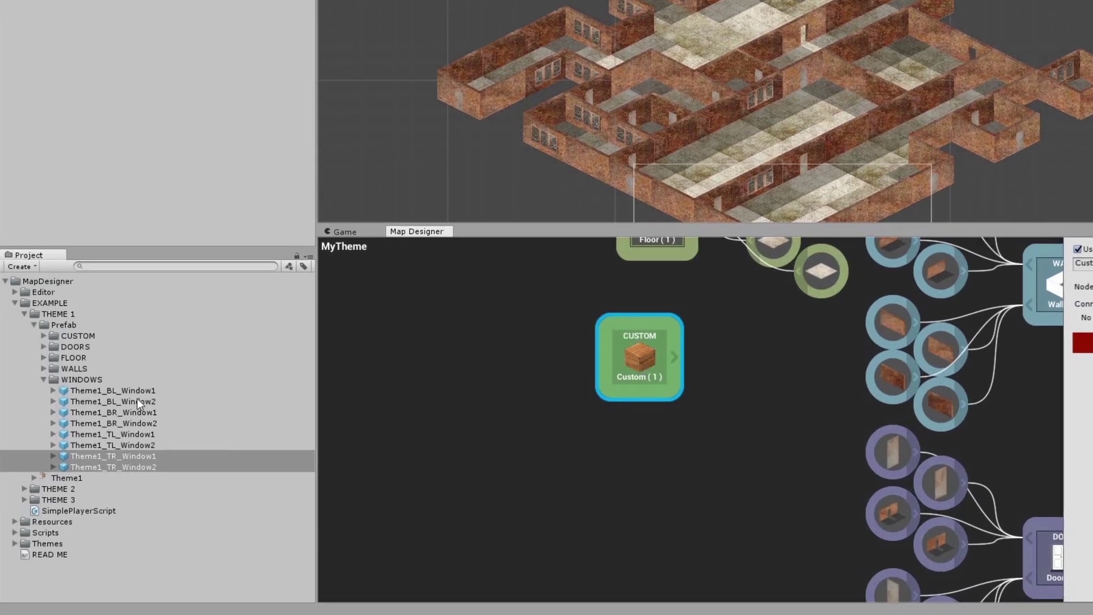
# - Expand the CUSTOM prefab folder, add Theme1_Crate1 to Theme1_Crate3 to the canvas and connect them to the custom node
pyautogui.click(54, 379)
pyautogui.click(43, 379)
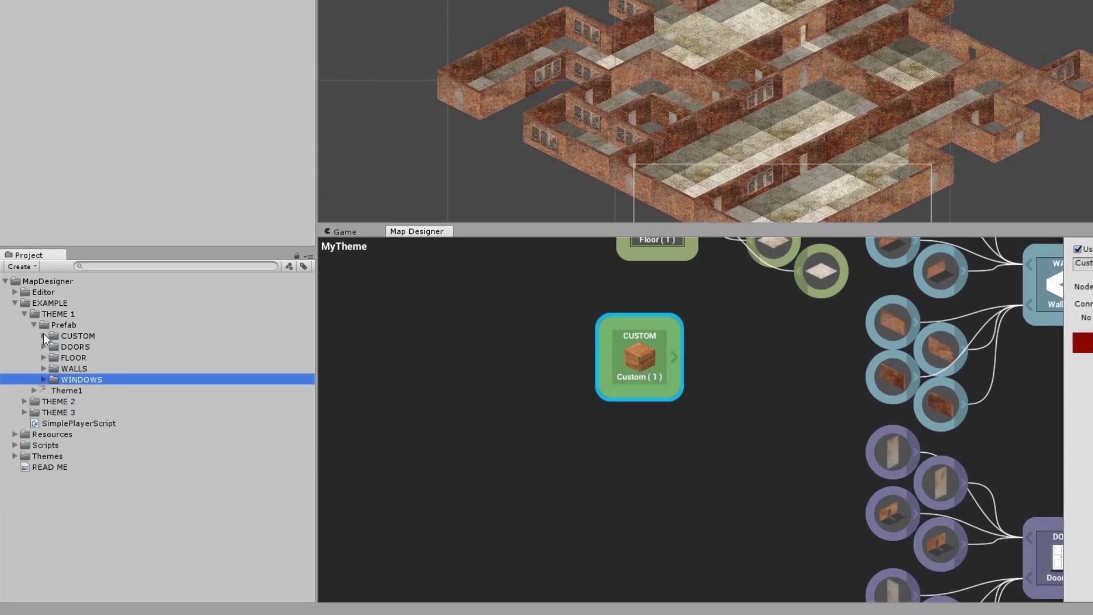
pyautogui.click(43, 335)
pyautogui.click(124, 348)
pyautogui.keyDown('shift'); pyautogui.click(129, 368); pyautogui.keyUp('shift')
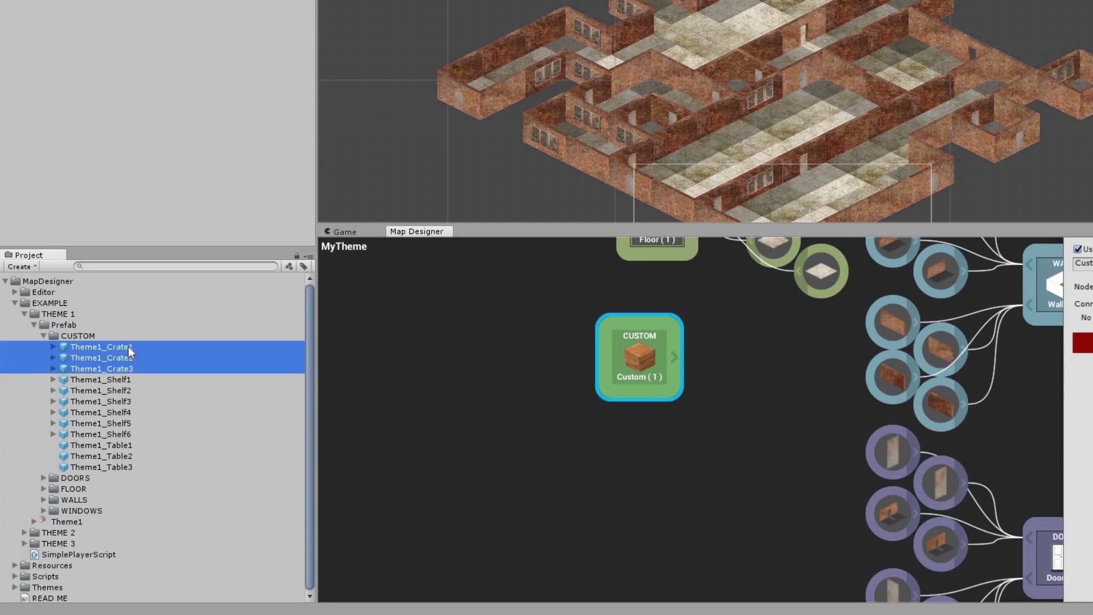
pyautogui.moveTo(128, 347); pyautogui.dragTo(734, 401)
pyautogui.moveTo(678, 357); pyautogui.dragTo(742, 432)
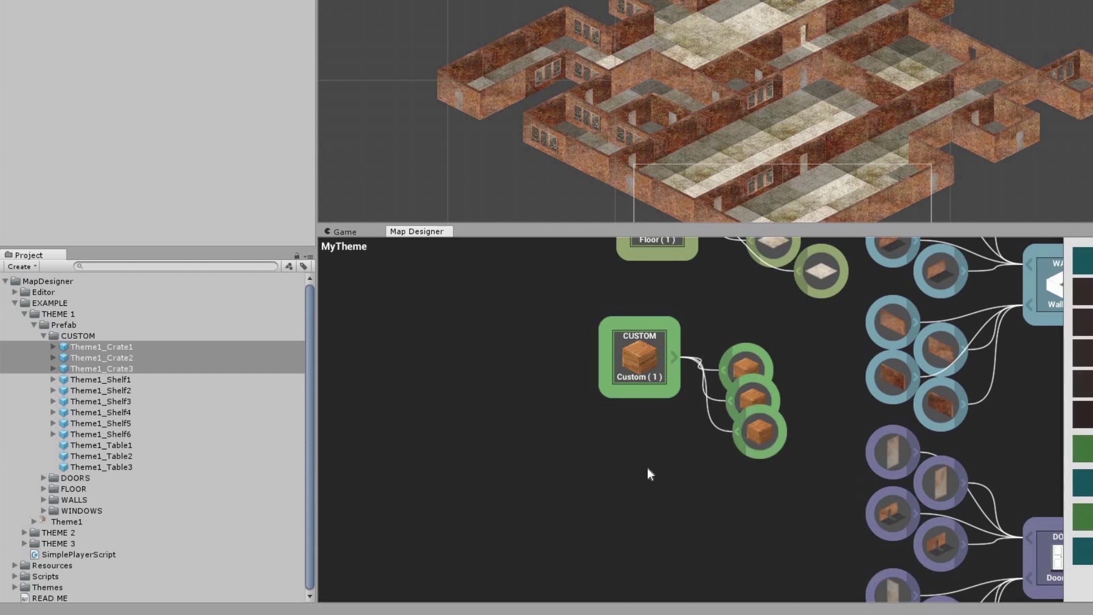
# - Create a second custom node and place it below the first one
pyautogui.click(695, 446)
pyautogui.moveTo(643, 481); pyautogui.dragTo(615, 546)
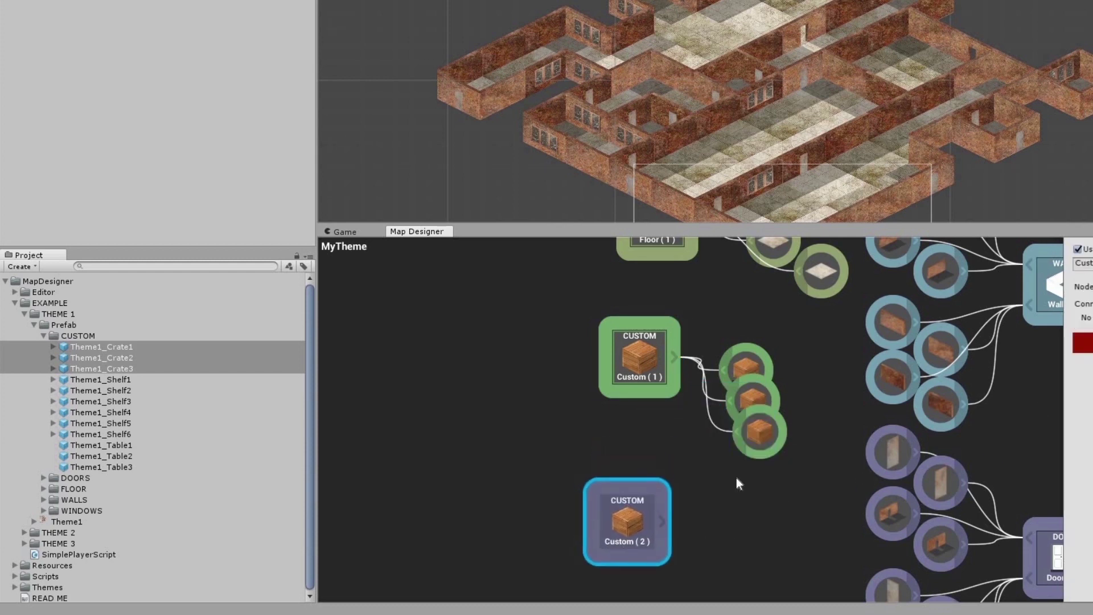
pyautogui.moveTo(736, 512); pyautogui.dragTo(742, 305, button='middle')
# - Add Theme1_Shelf1 to Theme1_Shelf6 to the canvas and connect all six to the second custom node
pyautogui.click(111, 380)
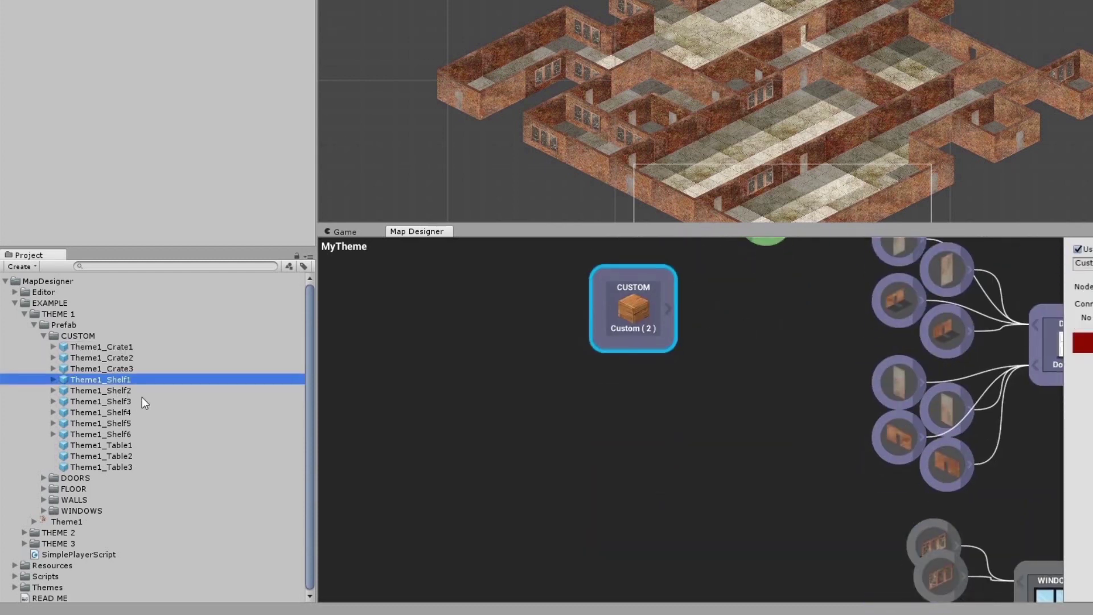
pyautogui.keyDown('shift'); pyautogui.click(137, 433); pyautogui.keyUp('shift')
pyautogui.moveTo(132, 378); pyautogui.dragTo(708, 298)
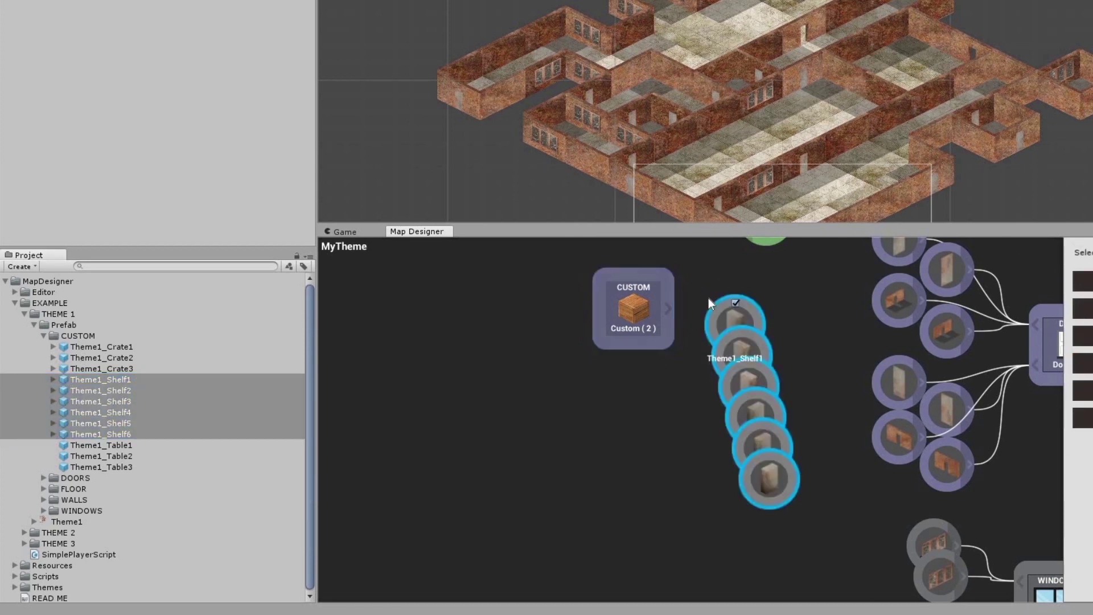
pyautogui.click(490, 317)
pyautogui.click(620, 312)
pyautogui.moveTo(604, 357); pyautogui.dragTo(726, 306)
pyautogui.moveTo(632, 359); pyautogui.dragTo(737, 433)
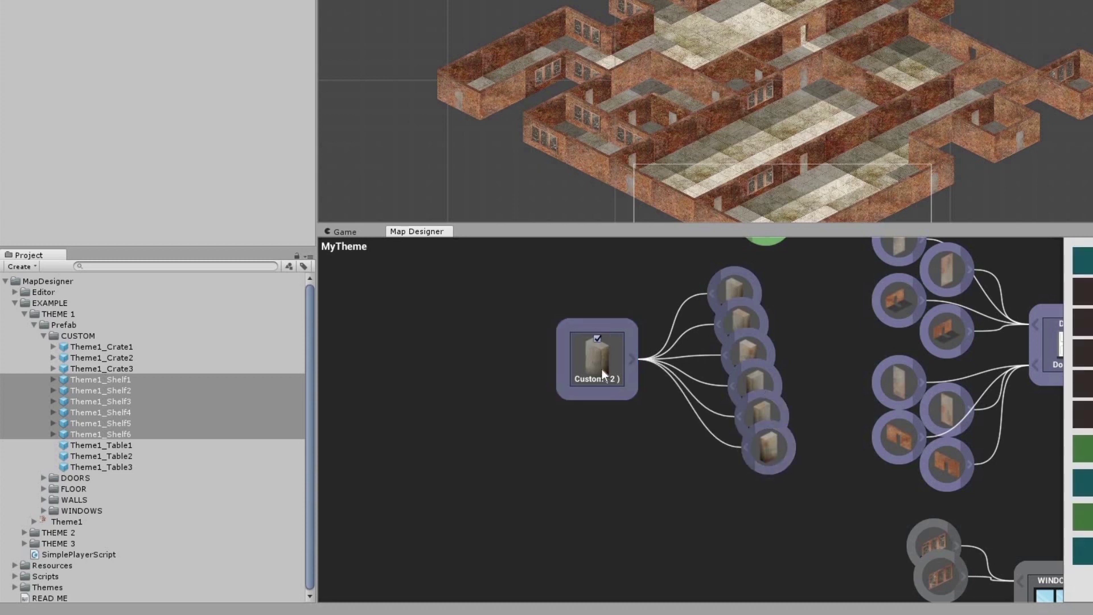
# - Review the second custom node and its shelf prefabs, and set the placement of Theme1_Shelf1 to Top Right corner
pyautogui.click(601, 368)
pyautogui.click(685, 280)
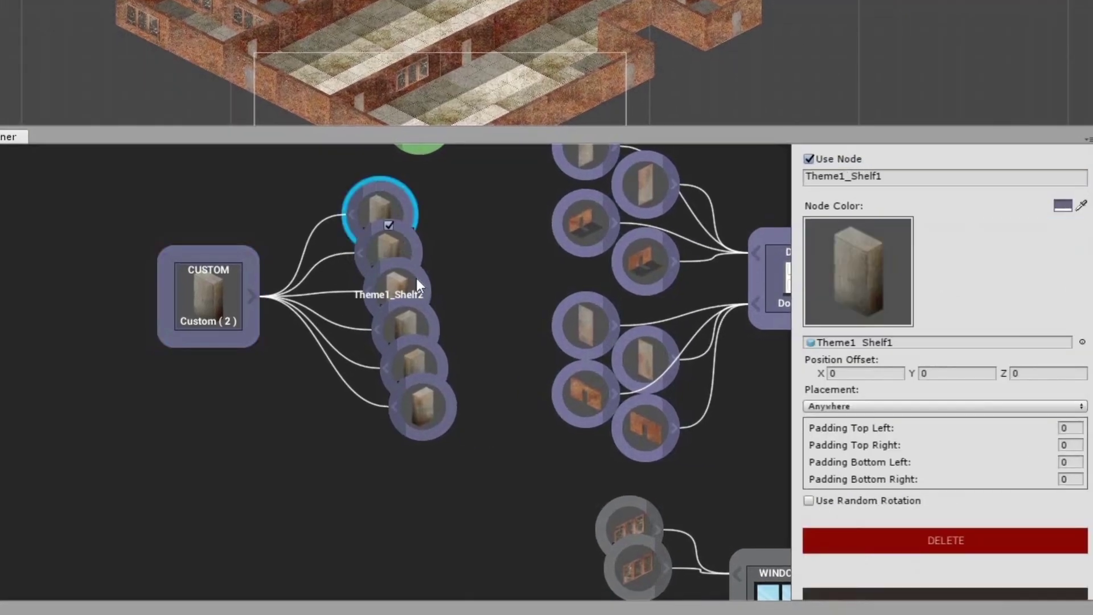
pyautogui.click(419, 322)
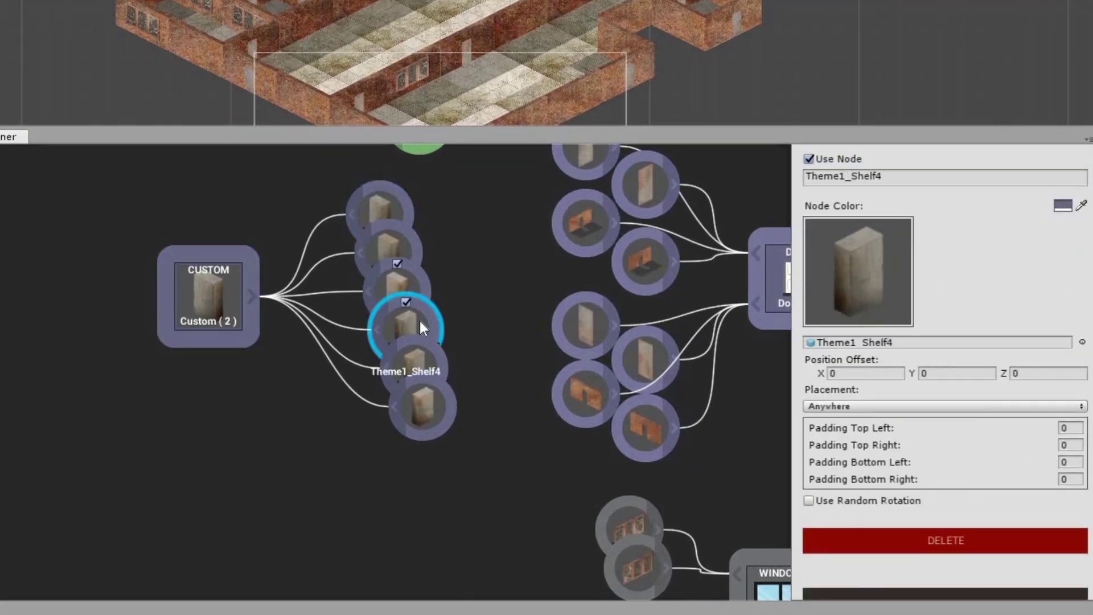
pyautogui.click(408, 245)
pyautogui.click(224, 290)
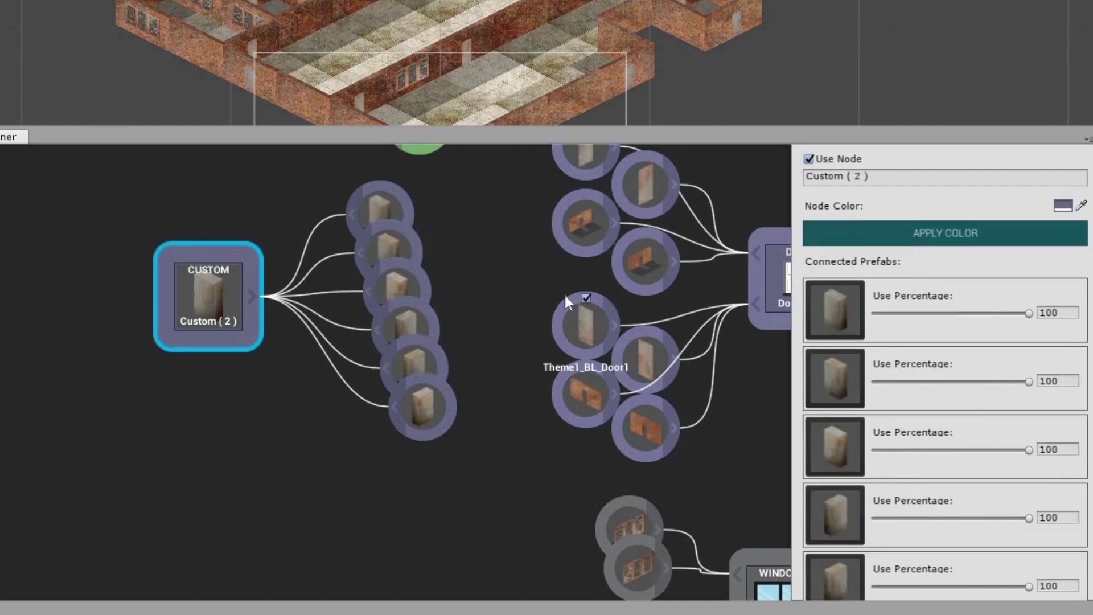
pyautogui.click(379, 206)
pyautogui.click(901, 405)
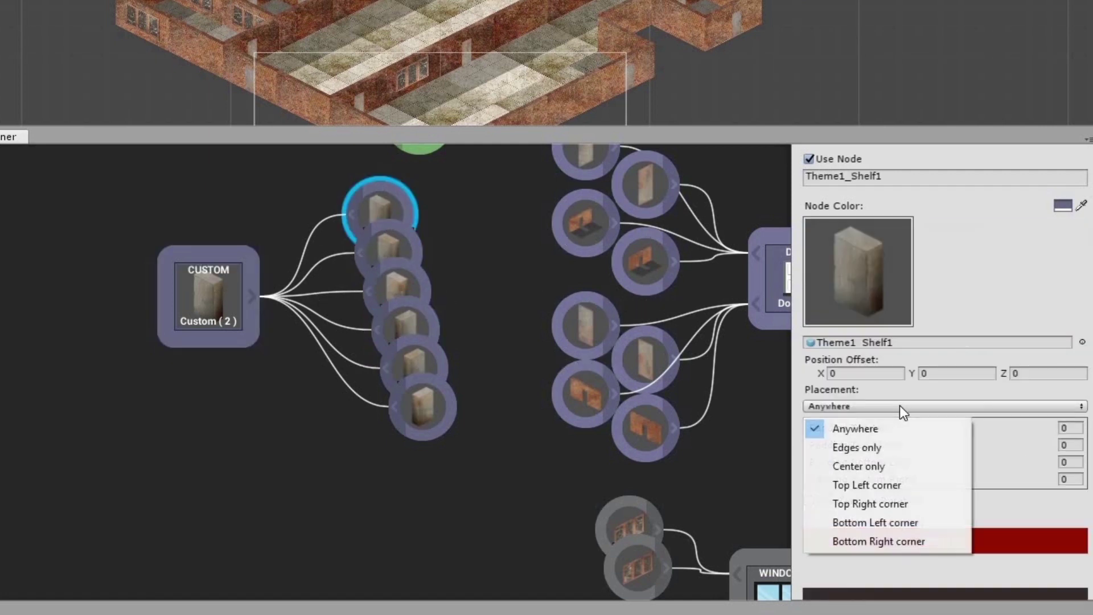
pyautogui.click(900, 504)
# - Set the placement of Theme1_Shelf2 and Theme1_Shelf3 to Top Right corner
pyautogui.click(405, 248)
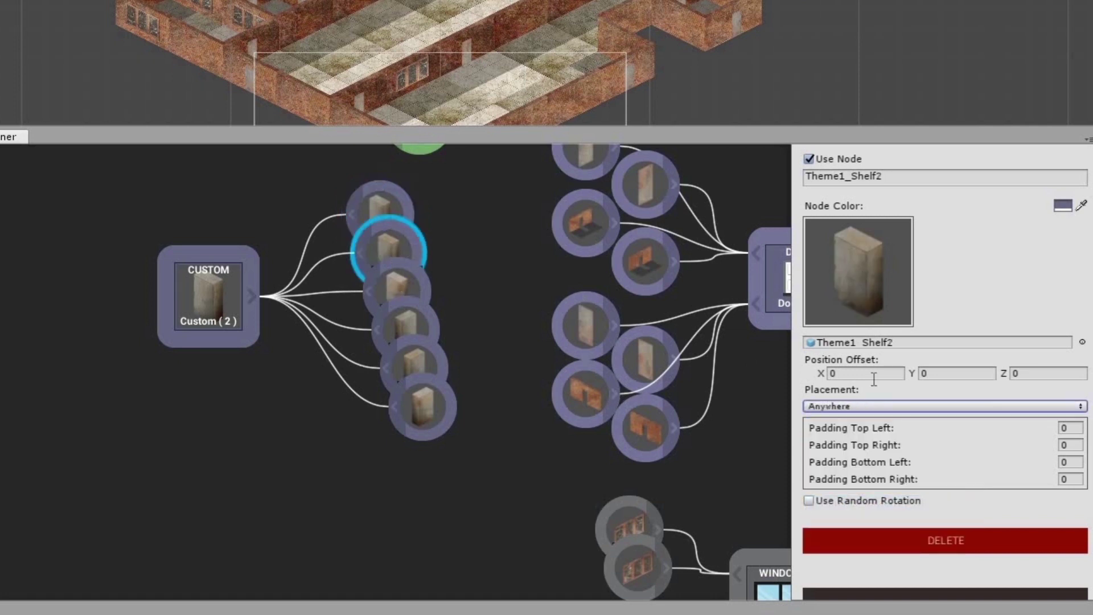
pyautogui.click(896, 408)
pyautogui.click(898, 503)
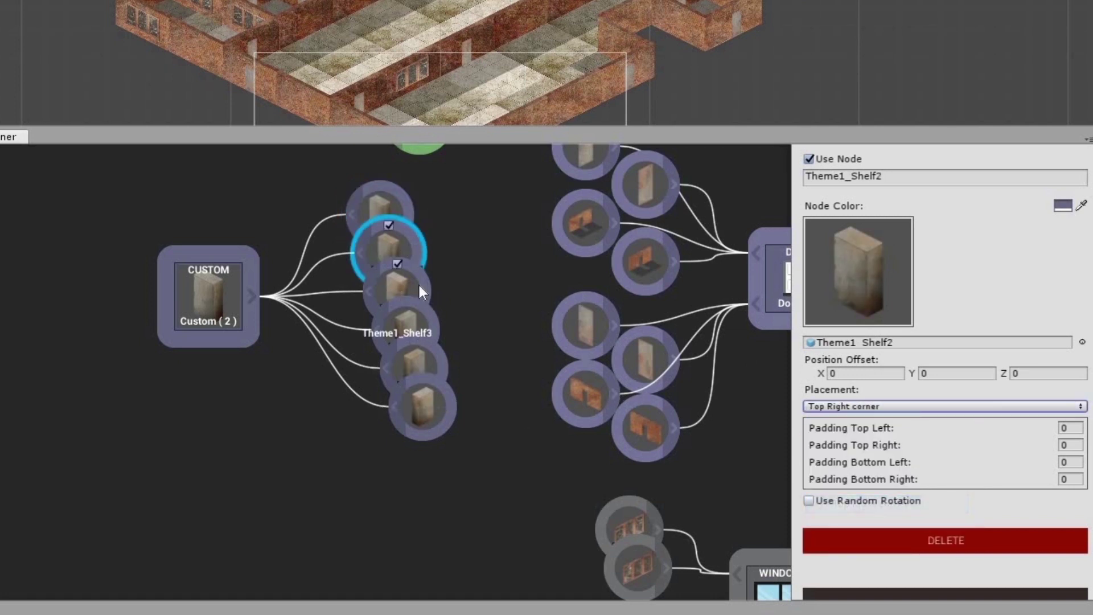
pyautogui.click(419, 285)
pyautogui.click(893, 406)
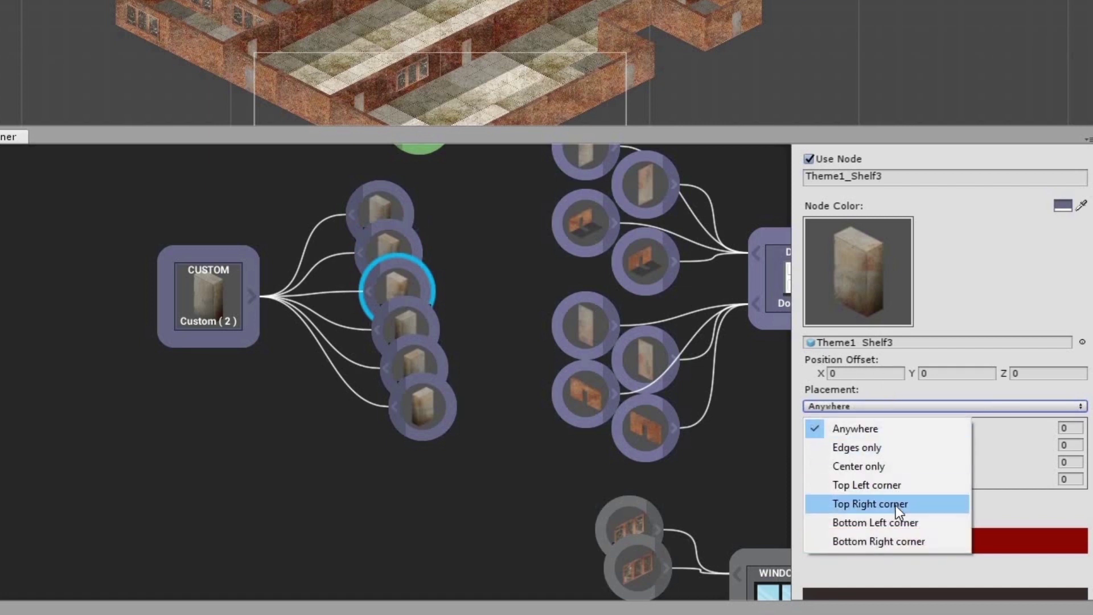
pyautogui.click(896, 504)
# - Set the placement of Theme1_Shelf4 and Theme1_Shelf5 to Top Left corner
pyautogui.click(421, 332)
pyautogui.click(869, 405)
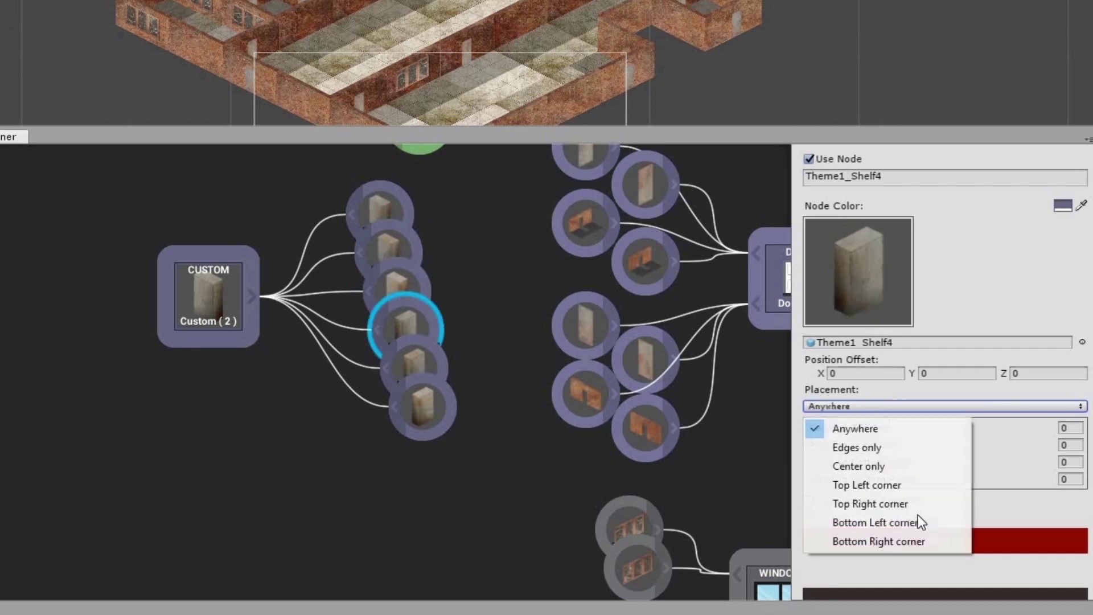
pyautogui.click(894, 485)
pyautogui.click(436, 365)
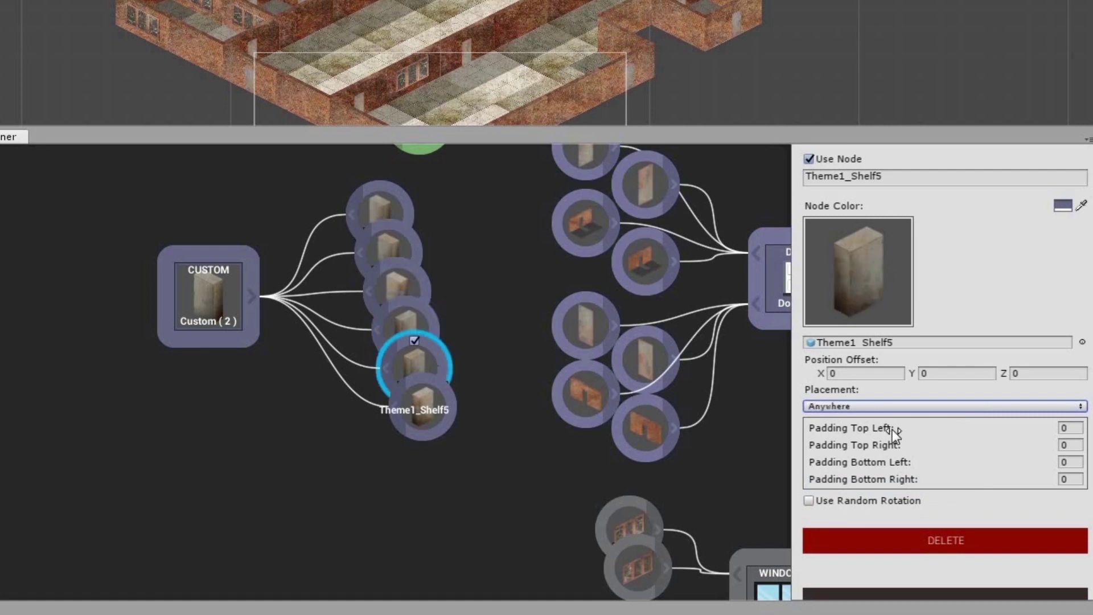
pyautogui.click(933, 406)
pyautogui.click(901, 483)
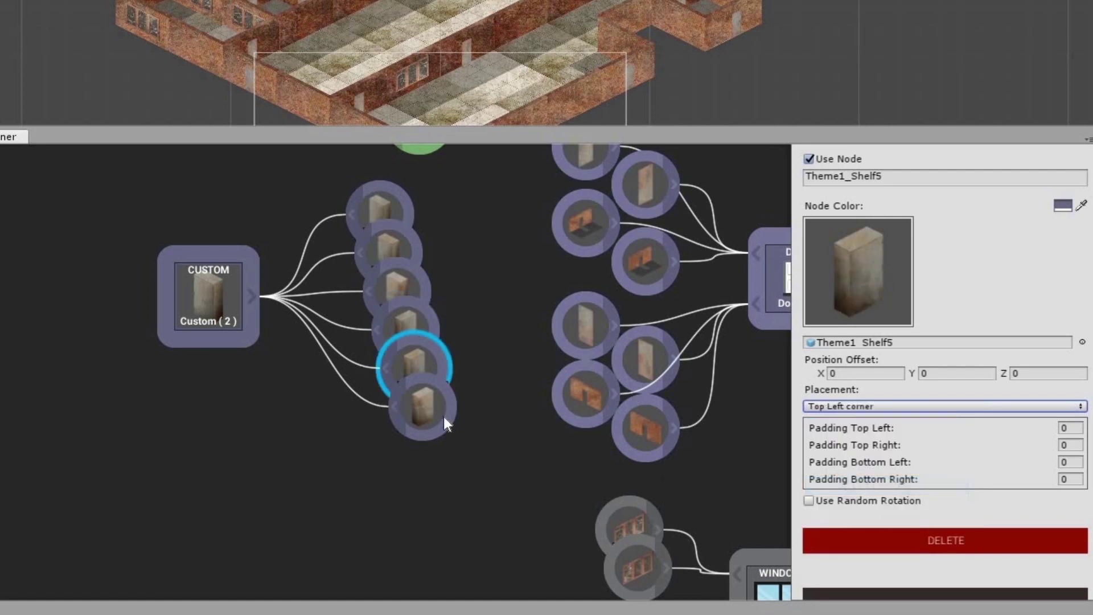
# - Set the placement of Theme1_Shelf6 to Top Left corner
pyautogui.click(443, 416)
pyautogui.click(893, 405)
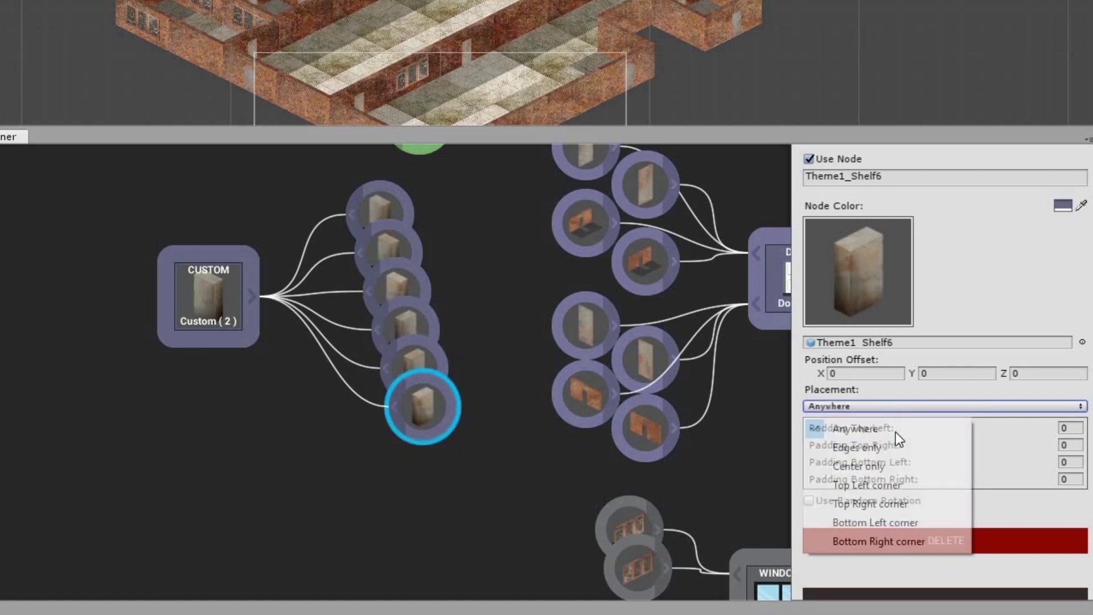
pyautogui.click(869, 479)
# - Place a third custom node, add Theme1_Table1 to Theme1_Table3 to the canvas and connect all three tables to it
pyautogui.moveTo(482, 408); pyautogui.dragTo(523, 271)
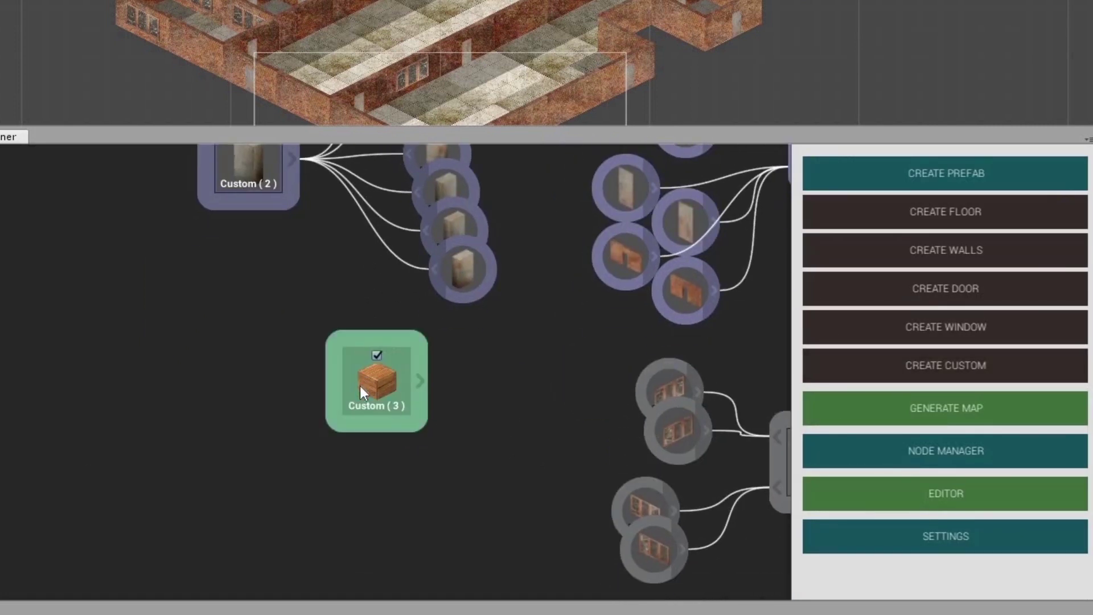
pyautogui.click(367, 372)
pyautogui.click(131, 445)
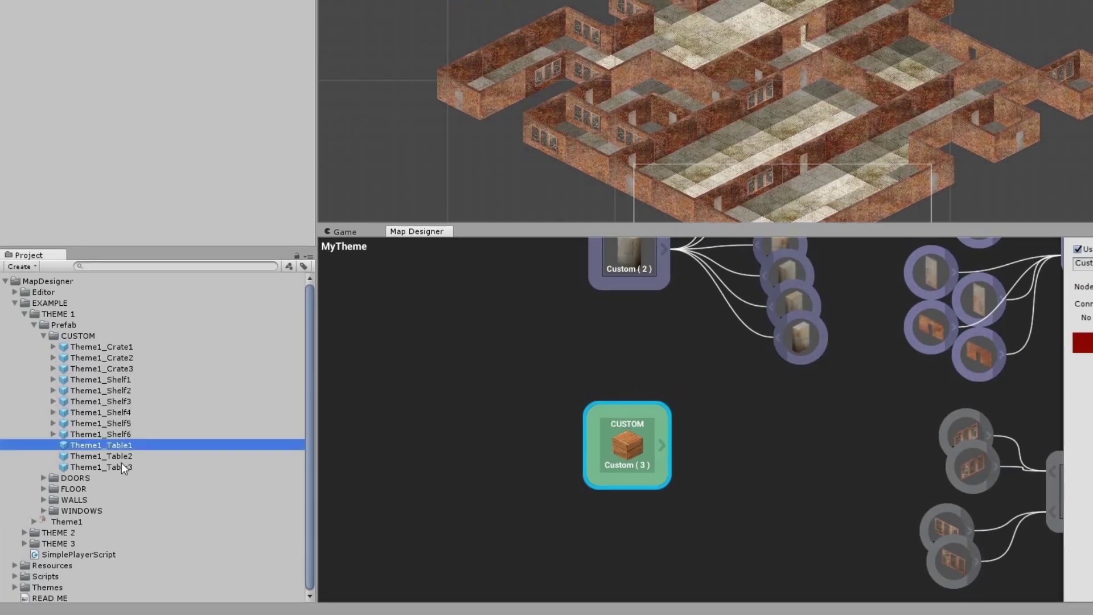
pyautogui.keyDown('shift'); pyautogui.click(122, 463); pyautogui.keyUp('shift')
pyautogui.moveTo(129, 443); pyautogui.dragTo(731, 428)
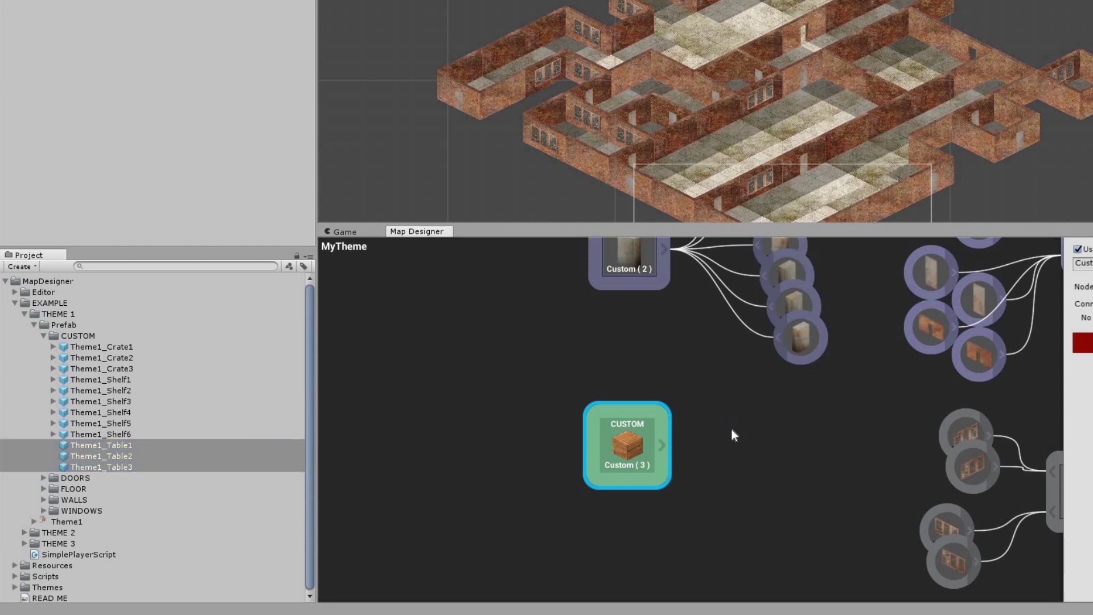
pyautogui.moveTo(661, 445); pyautogui.dragTo(750, 469)
pyautogui.moveTo(661, 445); pyautogui.dragTo(757, 513)
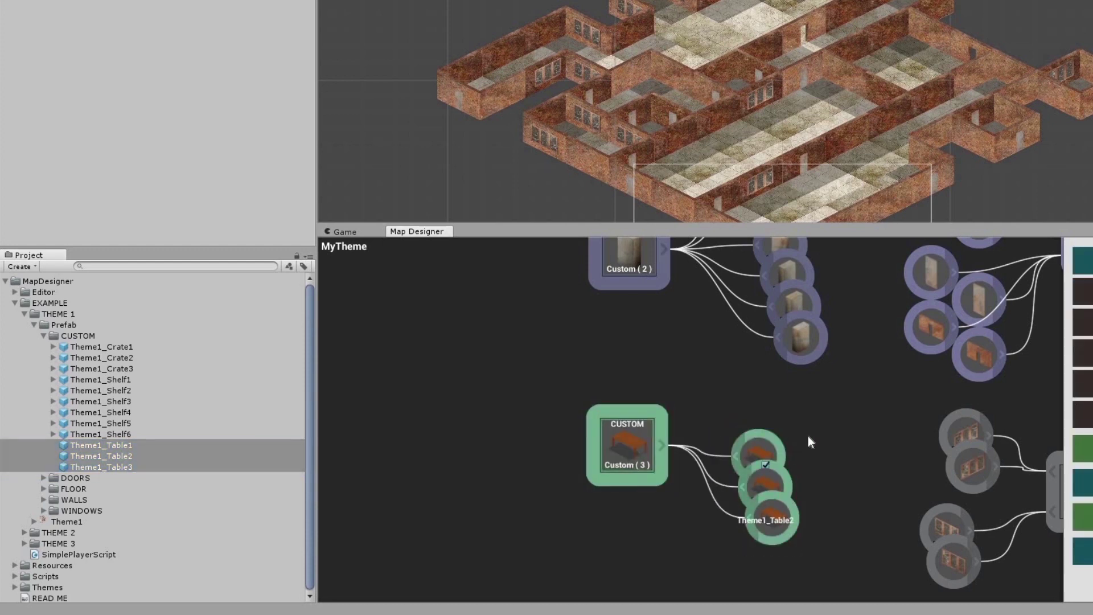
# - Open the map generation settings and randomize the design three times with the custom objects included
pyautogui.rightClick(832, 393)
pyautogui.click(886, 438)
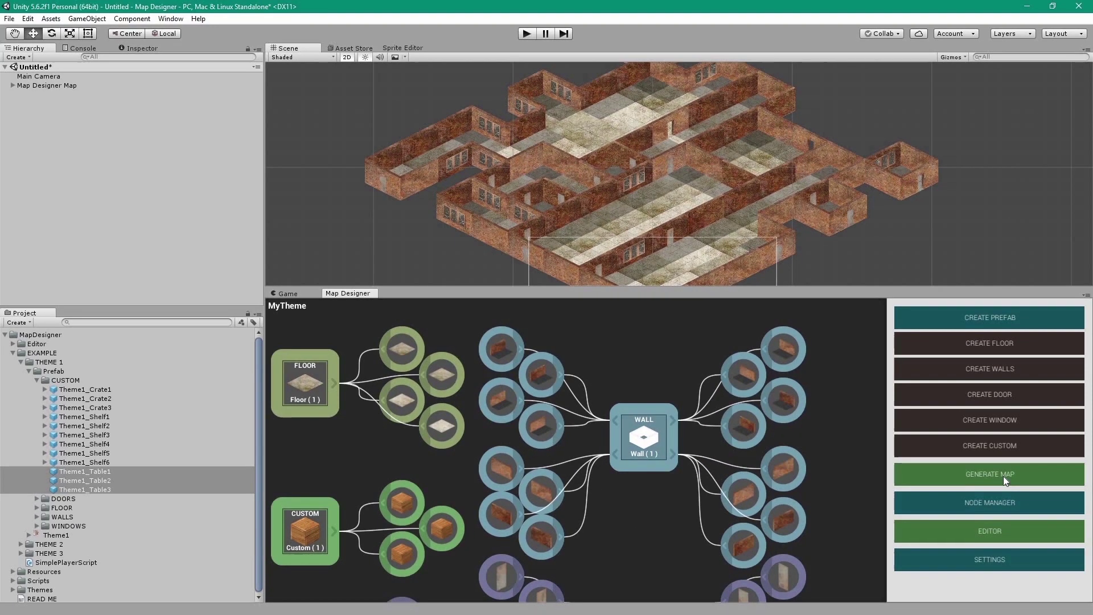
pyautogui.click(1002, 477)
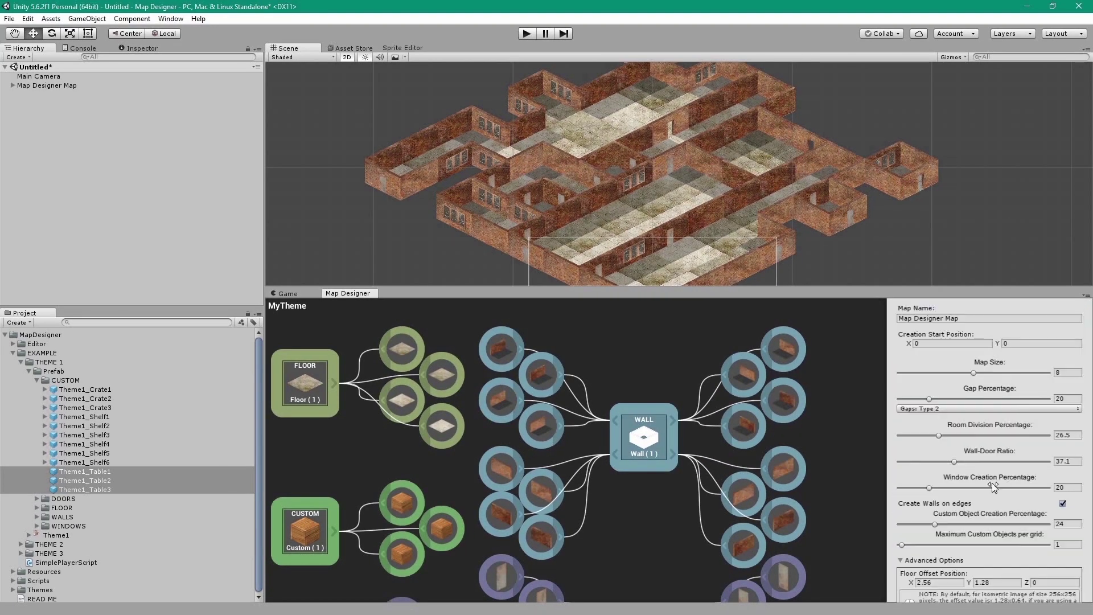
pyautogui.scroll(-5, 994, 487)
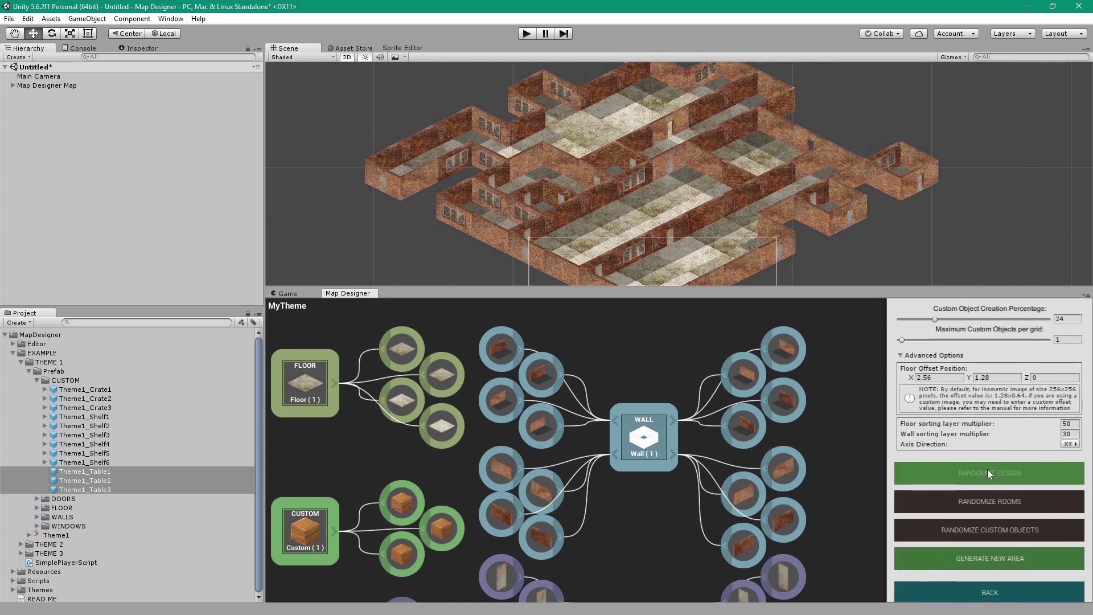
pyautogui.click(987, 469)
pyautogui.click(987, 469)
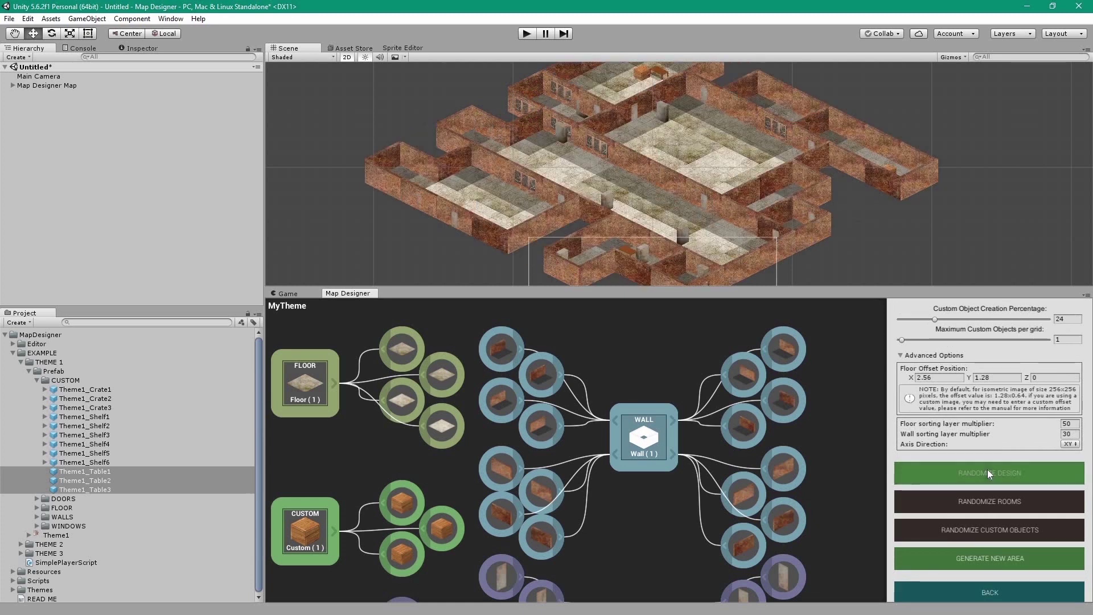
pyautogui.click(987, 469)
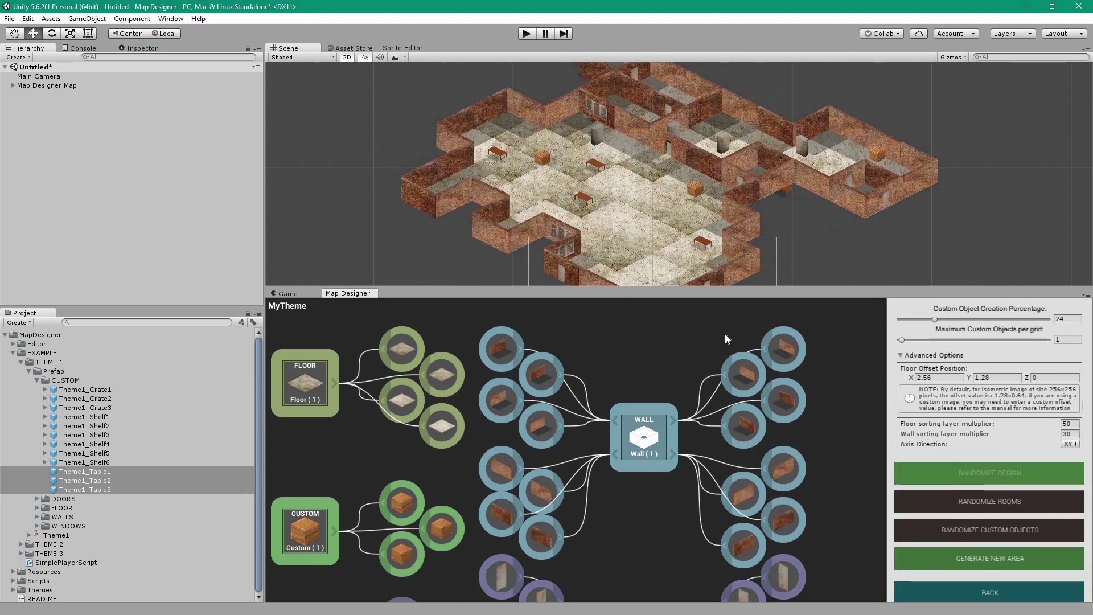
# - Reposition one of the tables on the floor of the generated map's large room
pyautogui.scroll(6, 565, 166)
pyautogui.click(463, 148)
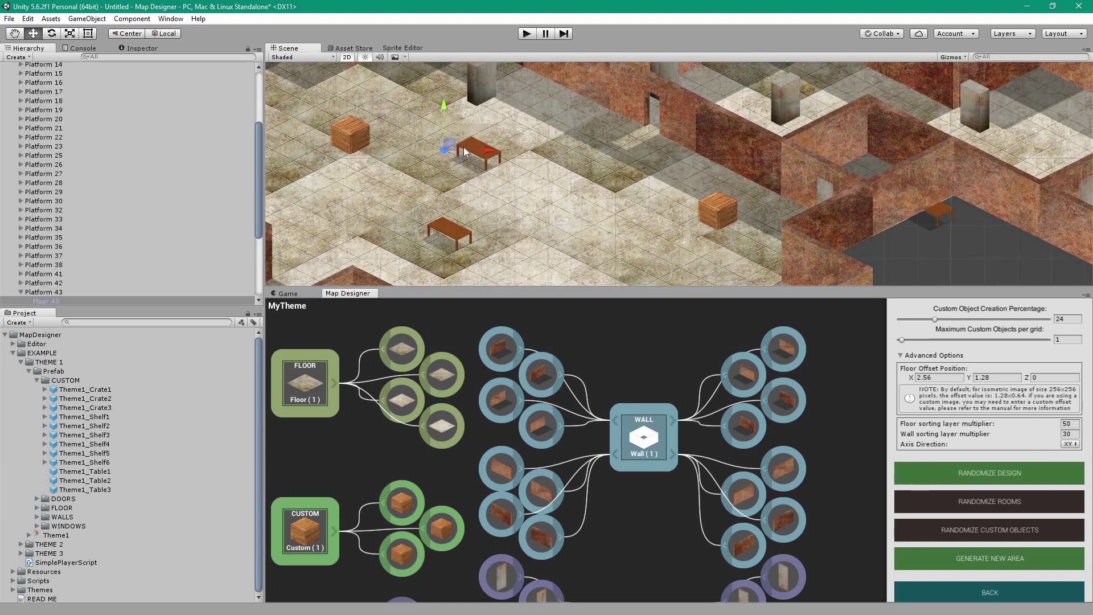
pyautogui.click(479, 163)
pyautogui.moveTo(483, 151)
pyautogui.mouseDown()
pyautogui.moveTo(518, 132)
pyautogui.moveTo(469, 153)
pyautogui.mouseUp()
# - Try moving the wooden crate near the room's brick dividing wall, and undo the move
pyautogui.click(729, 206)
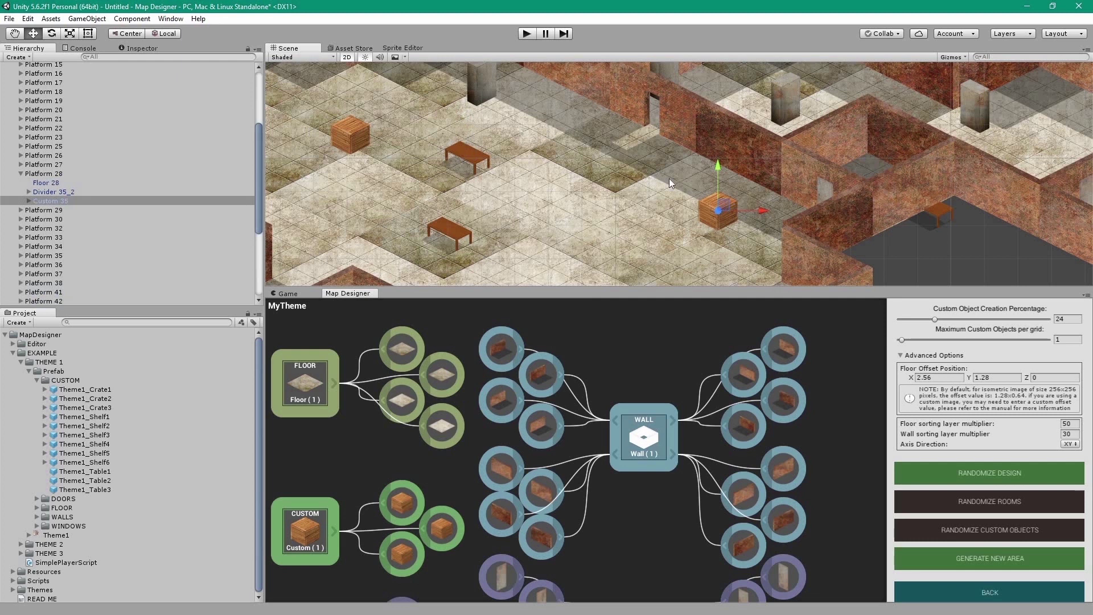
pyautogui.moveTo(730, 208); pyautogui.dragTo(724, 187)
pyautogui.hotkey('ctrl', 'z')
pyautogui.hotkey('ctrl', 'z')
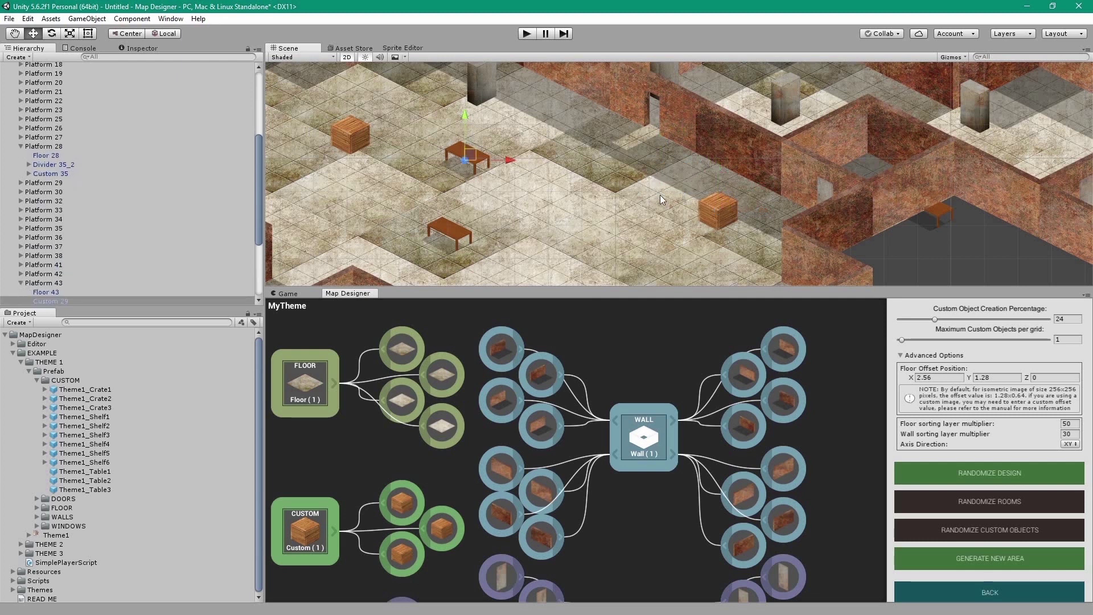
# - Deselect the scene objects, randomize the map design three more times and return to the main Map Designer options
pyautogui.scroll(-6, 685, 176)
pyautogui.scroll(-5, 685, 176)
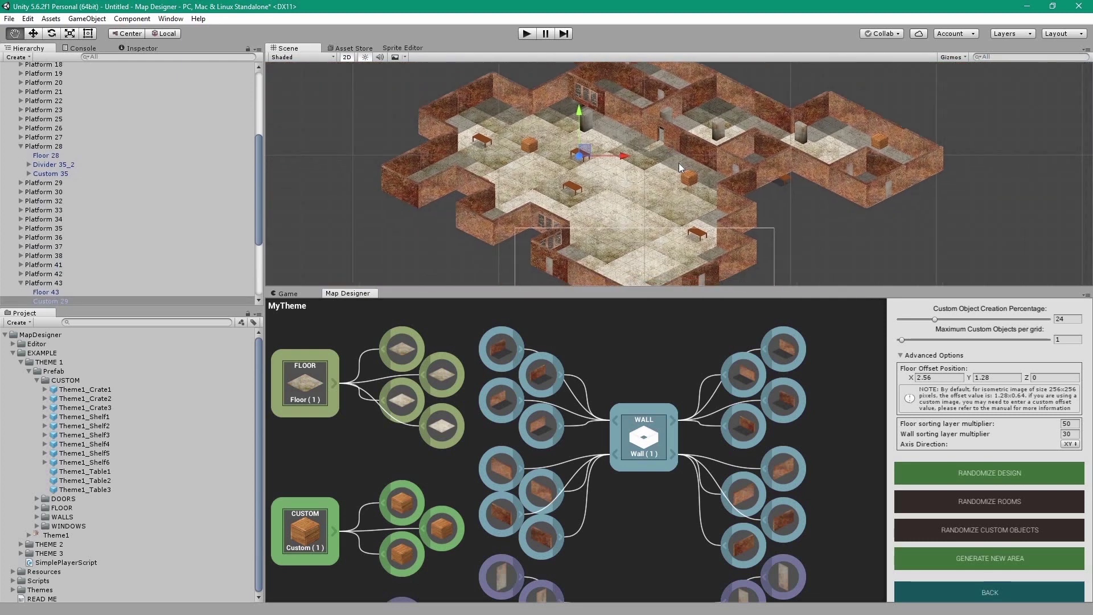
pyautogui.click(825, 259)
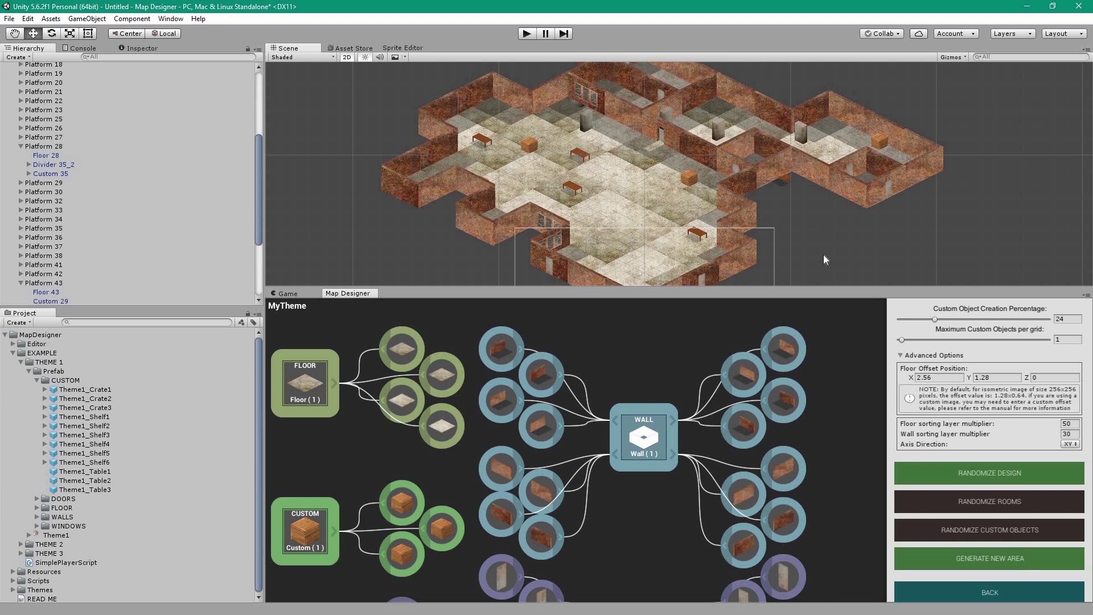
pyautogui.click(967, 468)
pyautogui.click(968, 468)
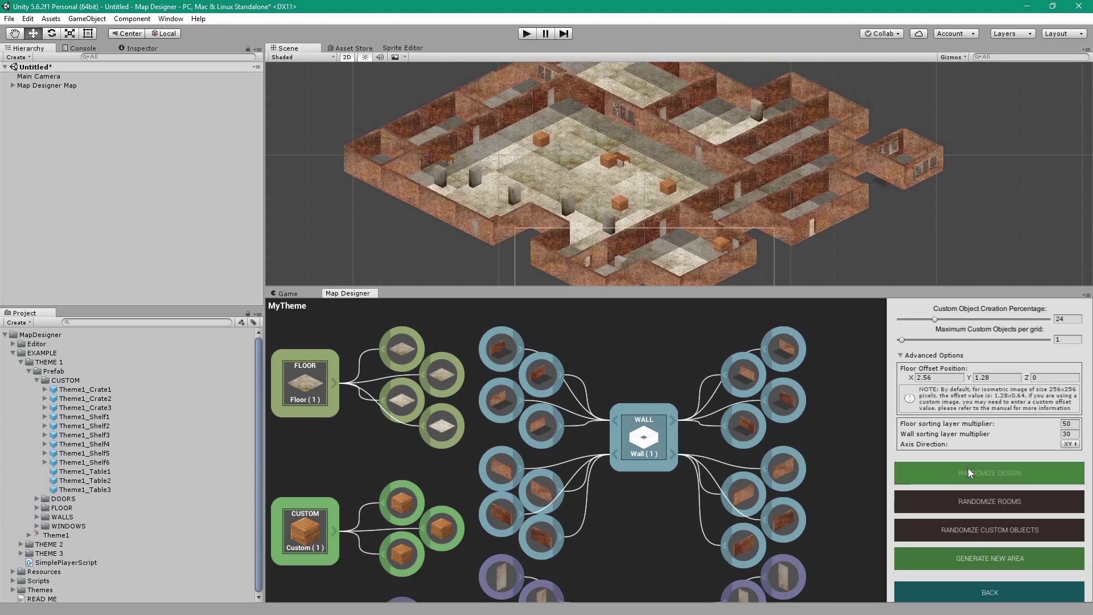
pyautogui.click(968, 468)
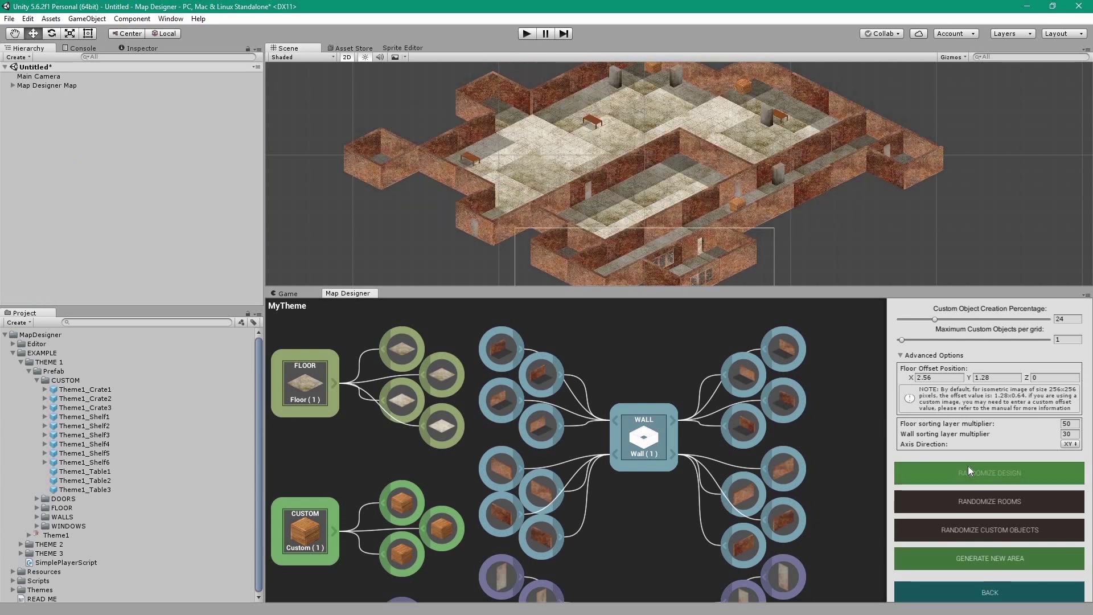
pyautogui.click(961, 592)
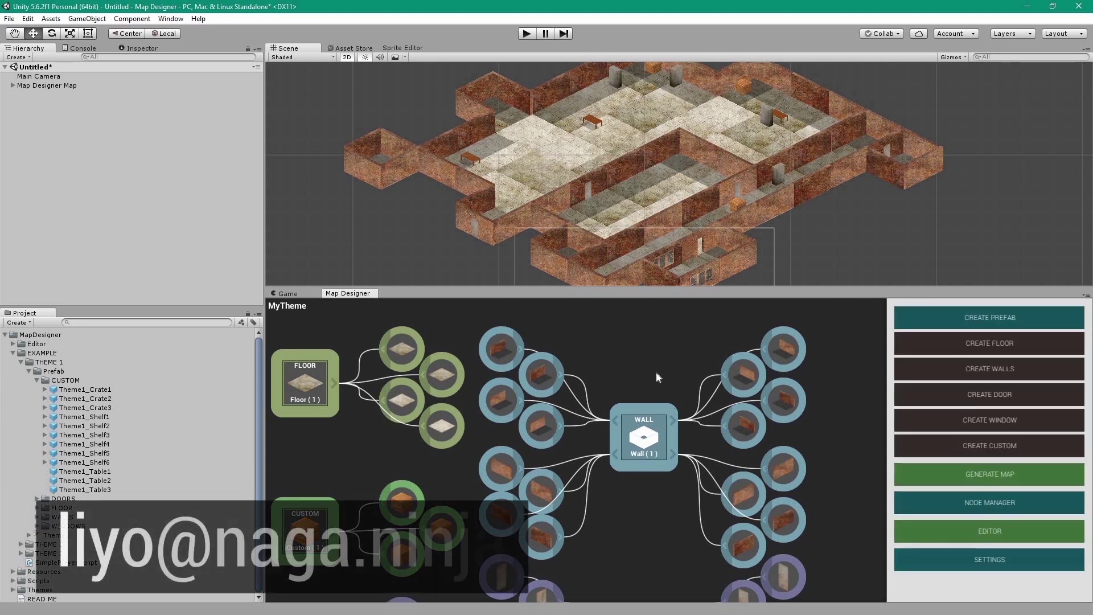